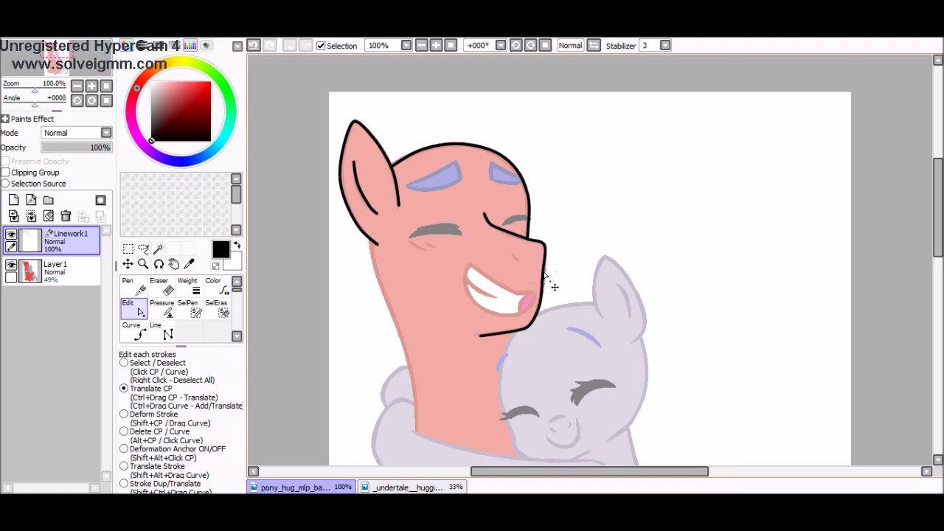
# - Ink the back of the taller pony's neck in black with the Curve tool at size 5
pyautogui.click(371, 244)
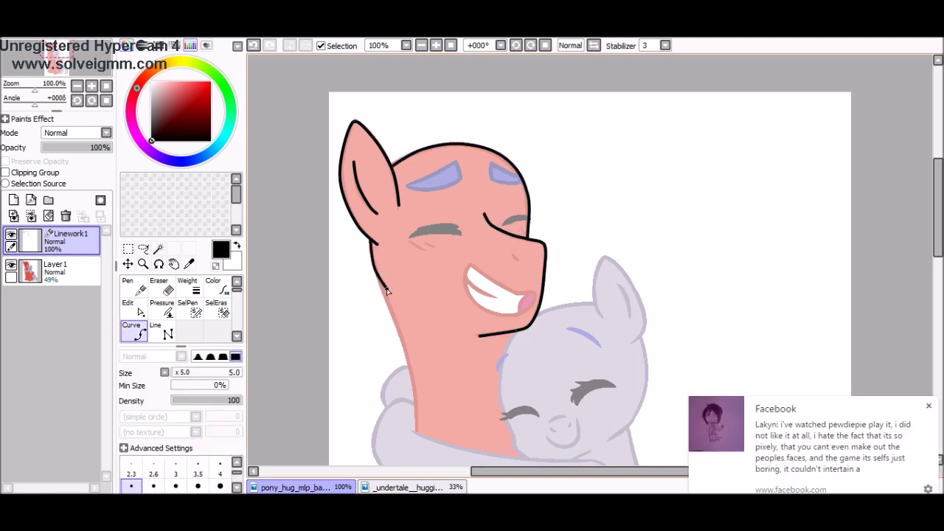
# - Switch to the Facebook chat and reply "jacksepticeye made it more fun and alive", "just watch the whole thing" and "you will cry ;-;"
pyautogui.click(811, 442)
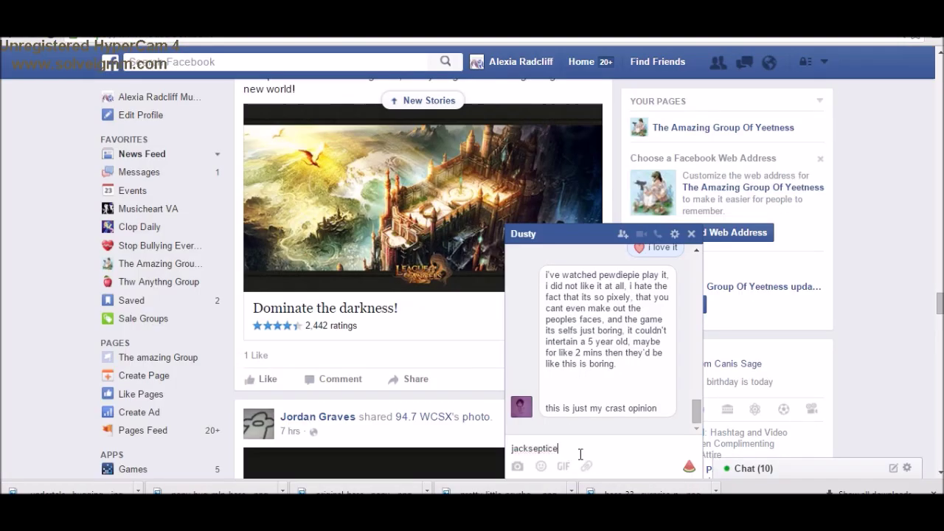
pyautogui.write('fun and alive')
pyautogui.press('Return')
pyautogui.write('just watch the whole thing')
pyautogui.press('Return')
pyautogui.write('you will cry')
pyautogui.press('Return')
pyautogui.hotkey('alt', 'Tab')
# - Ink the taller pony's chest, front legs, hugging foreleg, belly and hind leg with black curves on the Linework1 layer
pyautogui.scroll(-3, 916, 245)
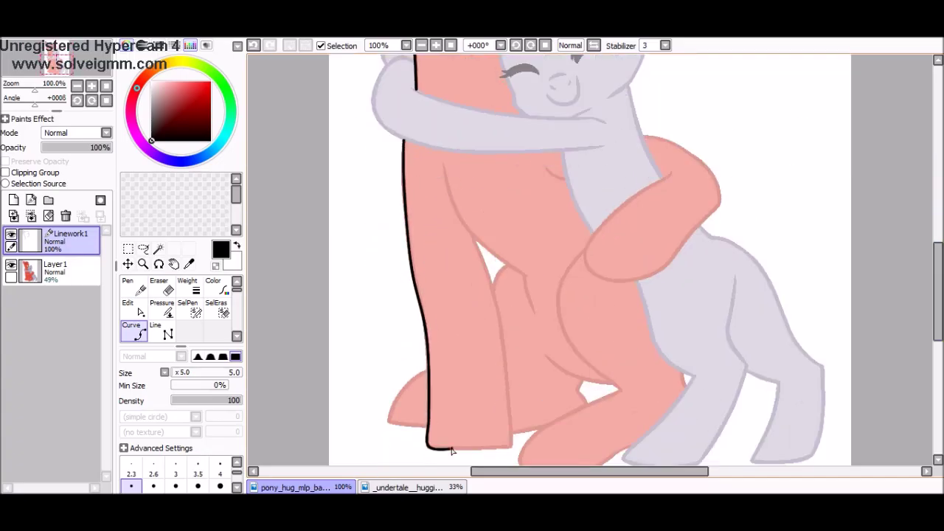
pyautogui.click(127, 316)
pyautogui.click(136, 336)
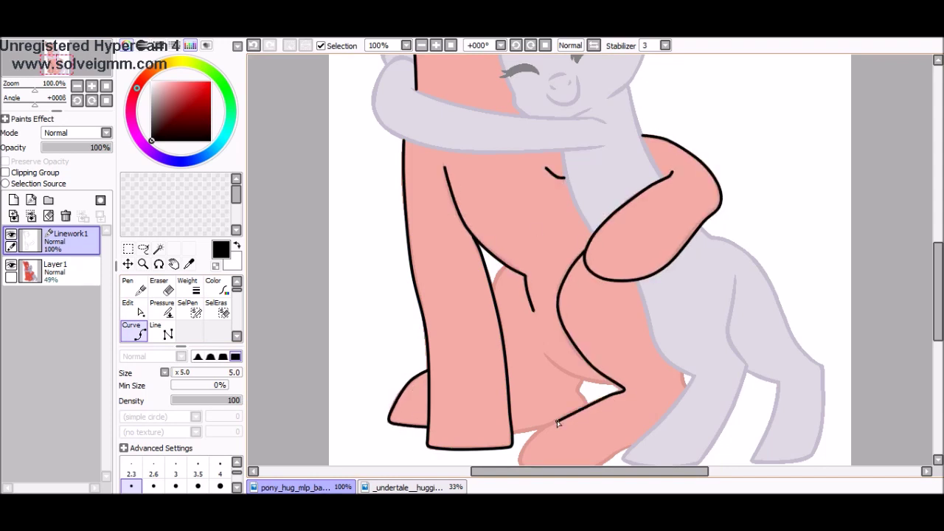
pyautogui.scroll(-2, 557, 424)
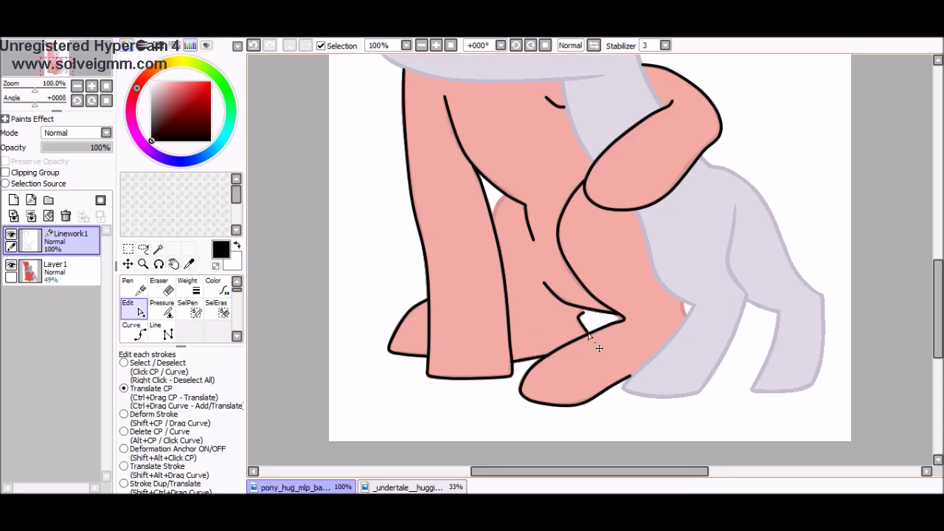
# - Reply in the Facebook chat, defending the story line and ending with "the graphics dont matter", "if you read it as a fan fic" and "you would cry"
pyautogui.click(738, 427)
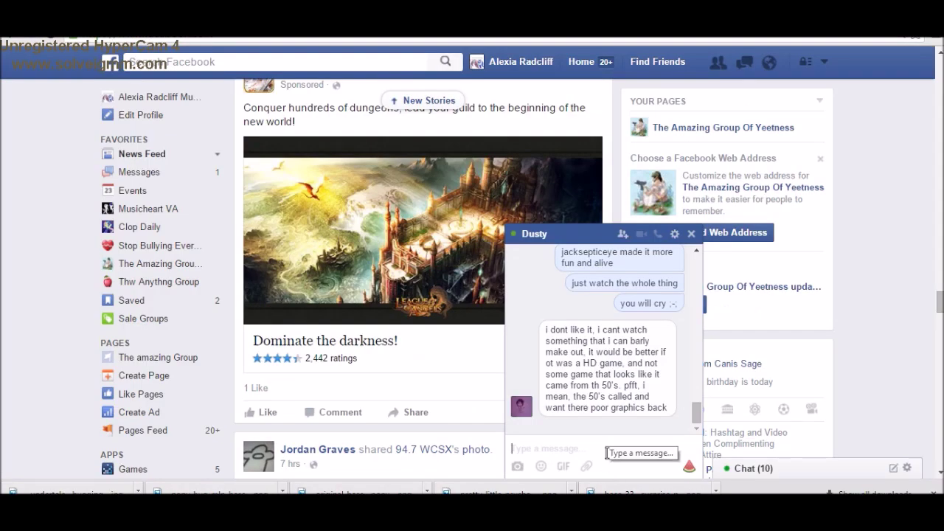
pyautogui.write('y line!')
pyautogui.press('Return')
pyautogui.write('the graphics dont matter')
pyautogui.press('Return')
pyautogui.write('If you read it as a fan fic')
pyautogui.press('Return')
pyautogui.write('you would')
pyautogui.press('Return')
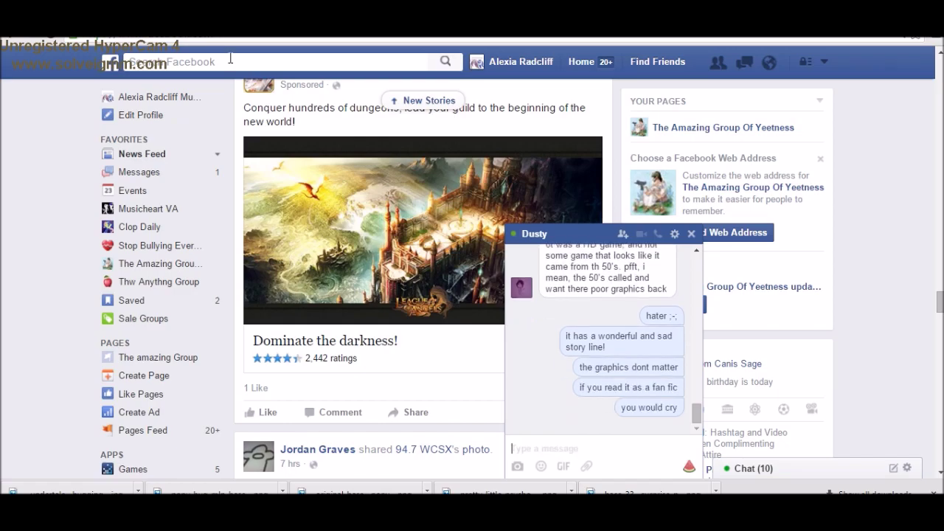
pyautogui.hotkey('alt', 'Tab')
# - Ink the taller pony's open smile, nostril and closed eyes with black curves
pyautogui.scroll(8, 854, 340)
pyautogui.scroll(2, 346, 283)
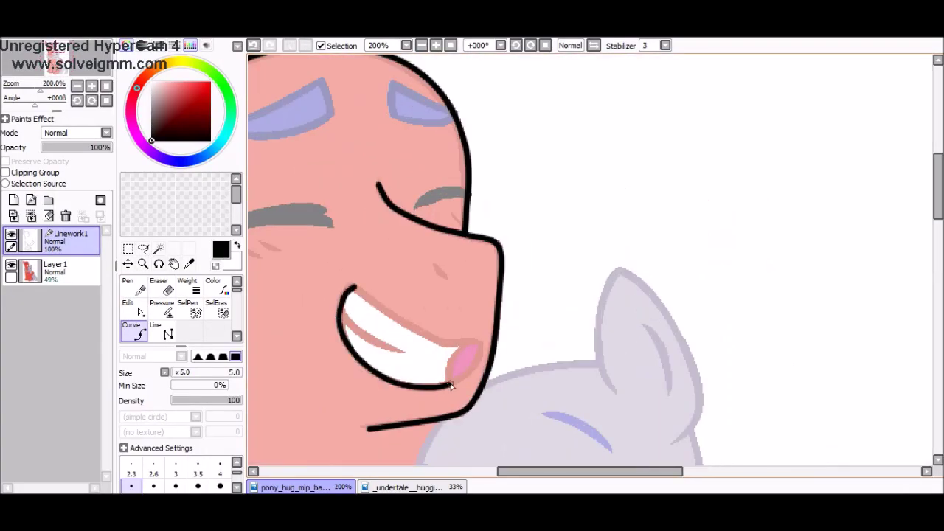
pyautogui.moveTo(573, 467); pyautogui.dragTo(531, 467)
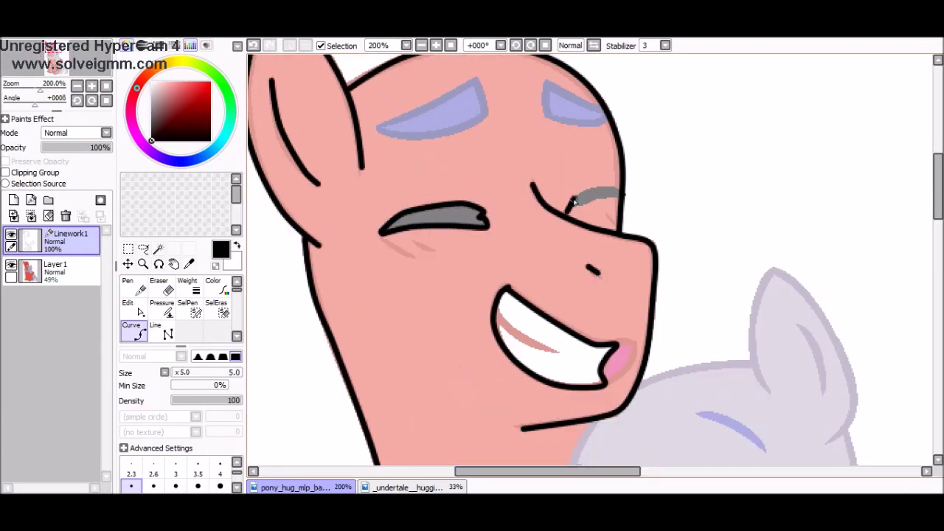
# - Send the Facebook chat messages "cant" and "I have pictures to finish"
pyautogui.hotkey('alt', 'Tab')
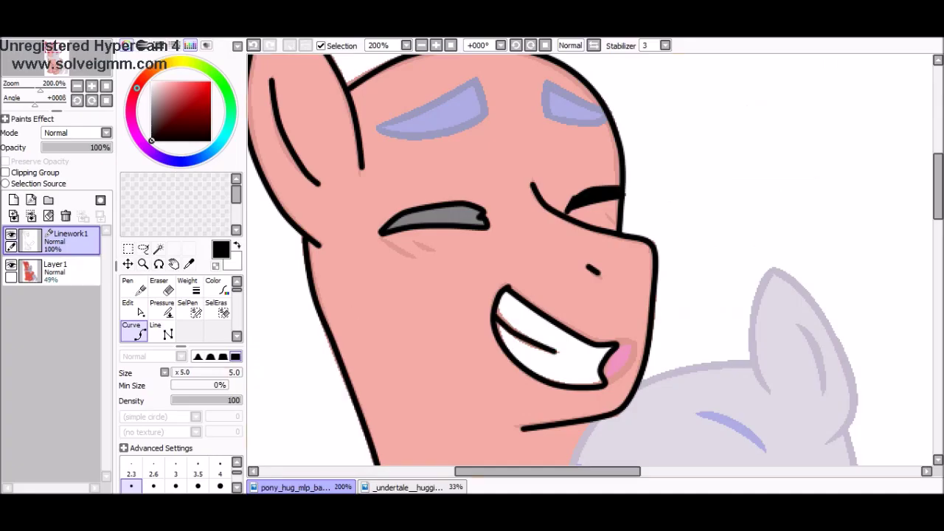
pyautogui.hotkey('alt', 'Tab')
pyautogui.write('cant')
pyautogui.press('Return')
pyautogui.write('I have pictures to finish')
pyautogui.press('Return')
pyautogui.hotkey('alt', 'Tab')
# - Fill in the taller pony's near eyelid in black and ink the outline of the smaller pony's hugging foreleg
pyautogui.moveTo(441, 219)
pyautogui.mouseDown()
pyautogui.moveTo(485, 220)
pyautogui.moveTo(424, 227)
pyautogui.mouseUp()
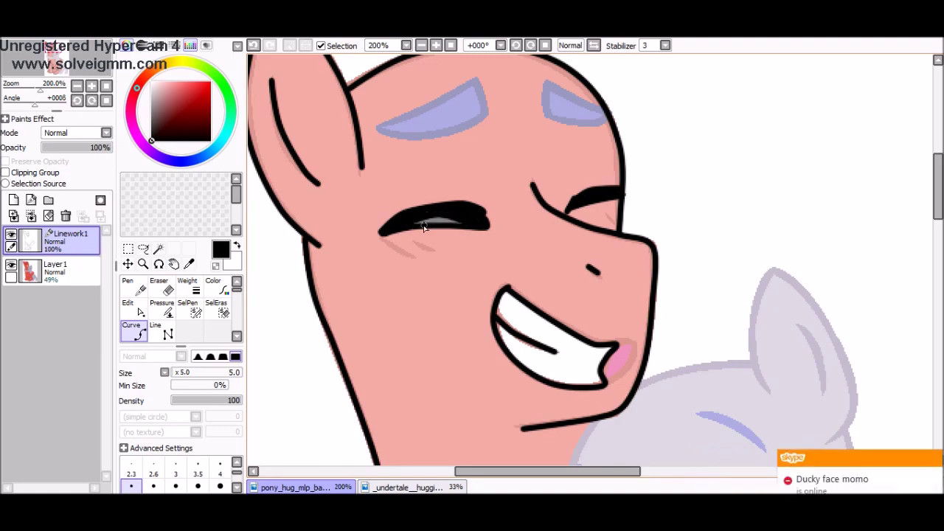
pyautogui.hotkey('alt', 'Tab')
pyautogui.hotkey('alt', 'Tab')
pyautogui.scroll(-5, 371, 243)
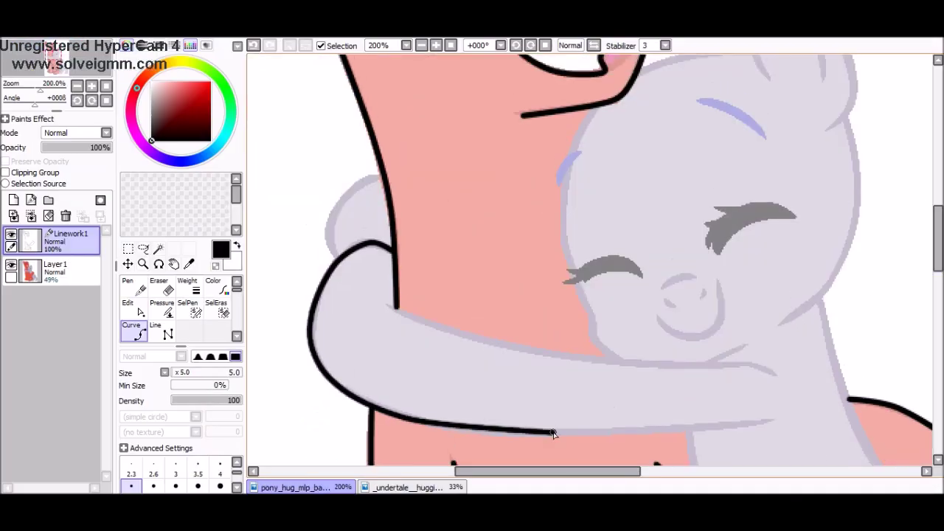
# - Send "the adorableness" as a message in the Facebook chat
pyautogui.hotkey('alt', 'Tab')
pyautogui.hotkey('alt', 'Tab')
pyautogui.press('Return')
pyautogui.write('the adorableness')
pyautogui.press('Return')
pyautogui.hotkey('alt', 'Tab')
pyautogui.hotkey('alt', 'Tab')
# - Ink the smaller pony's chin, head outline, ear, cheek and back of the neck with black curves
pyautogui.scroll(2, 561, 348)
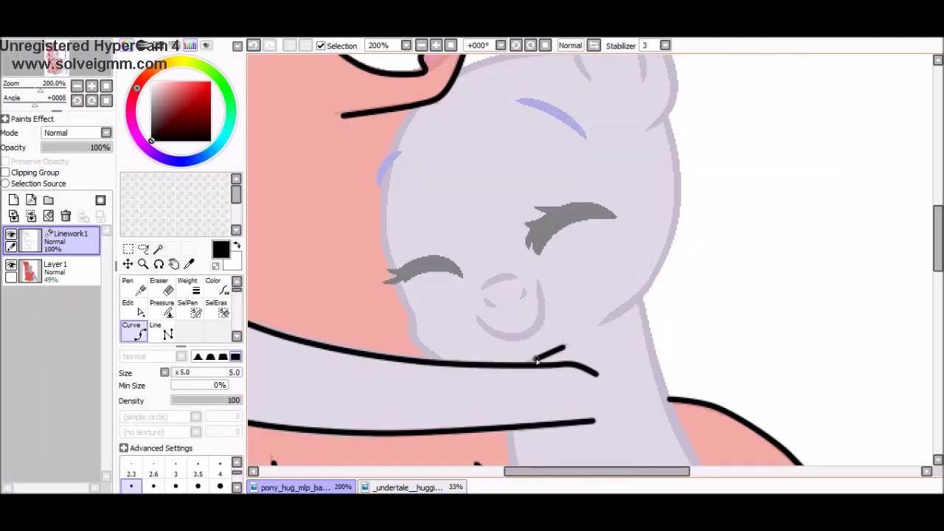
pyautogui.scroll(3, 569, 295)
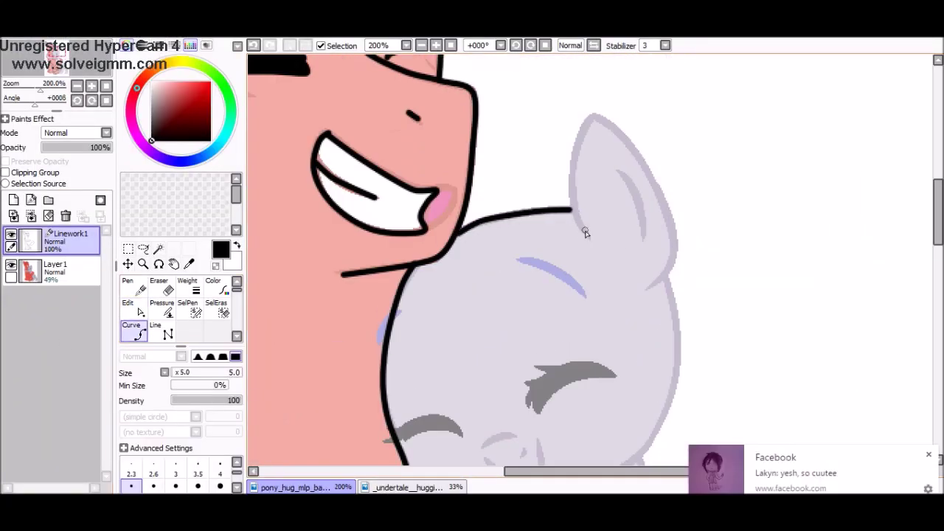
pyautogui.scroll(-4, 668, 212)
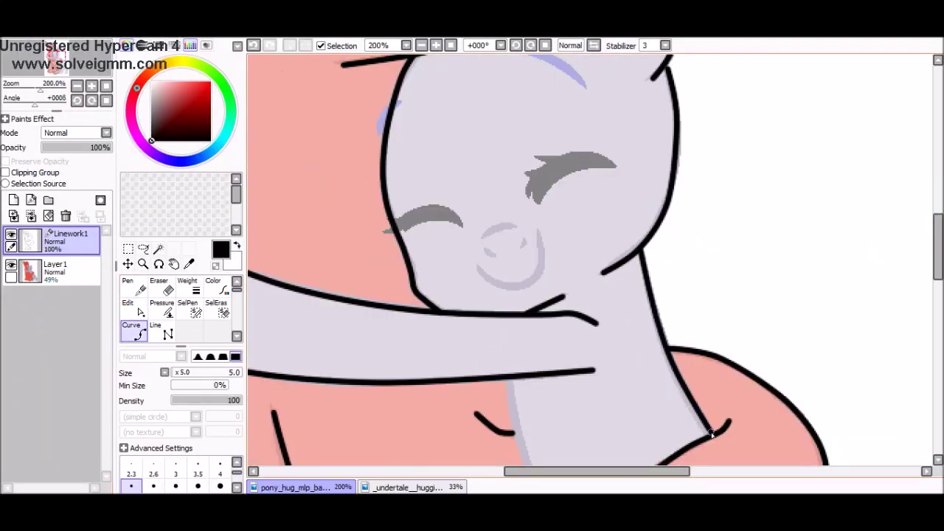
# - Ink the smaller pony's belly, back and hind legs with black curves
pyautogui.scroll(-5, 712, 435)
pyautogui.scroll(-6, 638, 306)
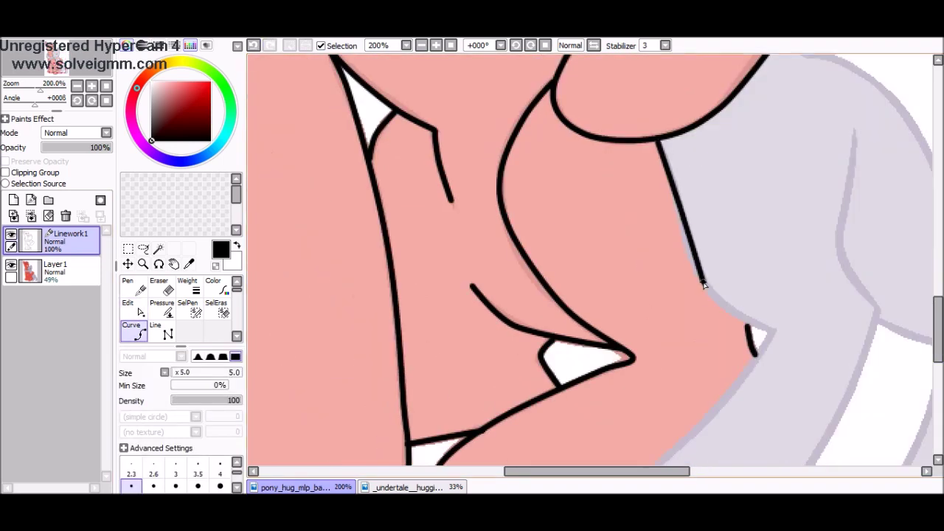
pyautogui.scroll(3, 867, 174)
pyautogui.hscroll(3, 811, 331)
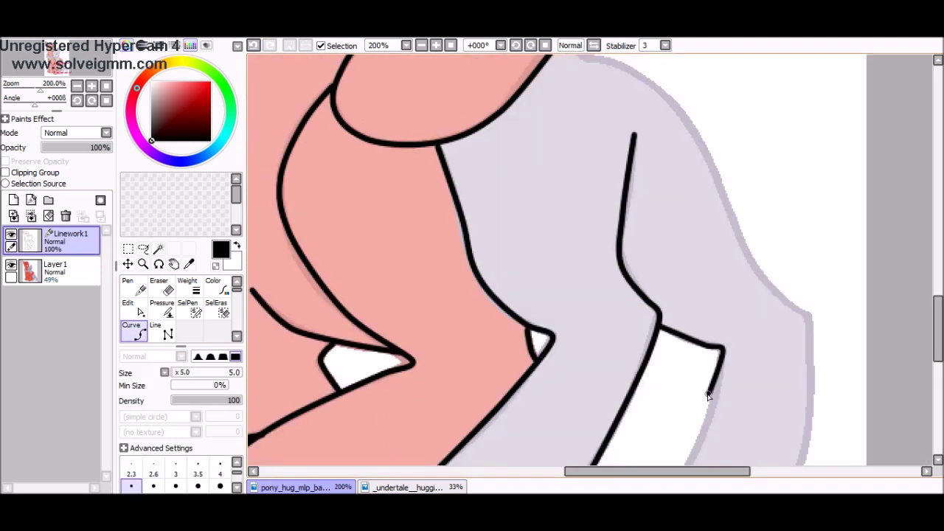
# - Ink the smaller pony's muzzle and smile, and outline and fill the closed, lashed eyes in black
pyautogui.scroll(5, 626, 141)
pyautogui.hscroll(-3, 500, 341)
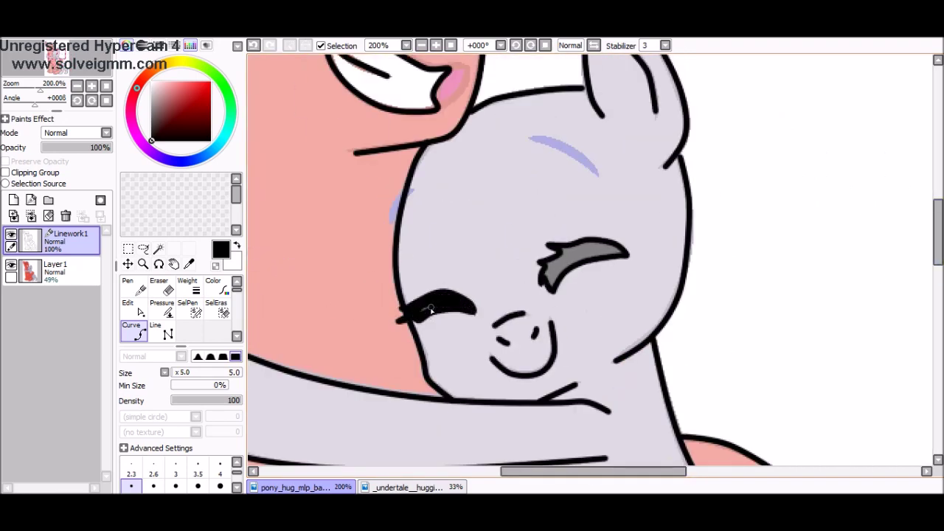
pyautogui.moveTo(432, 310); pyautogui.dragTo(424, 310)
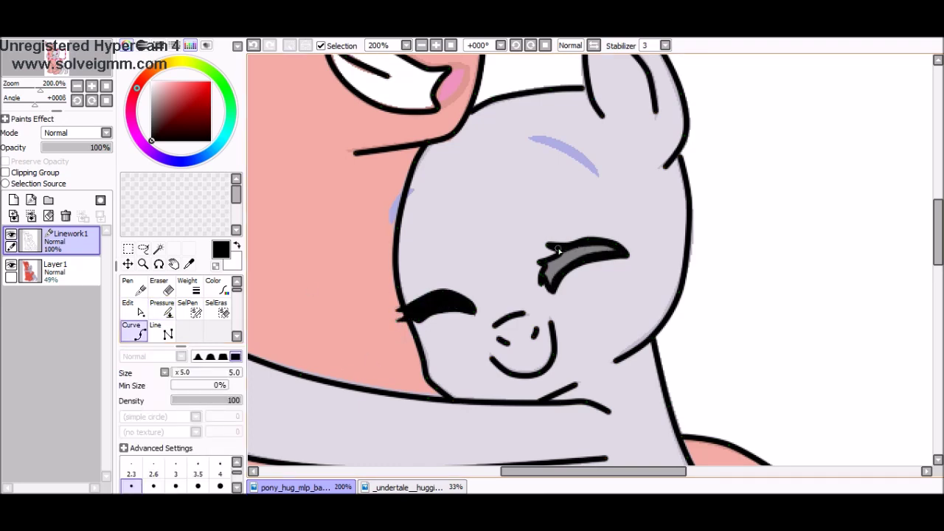
# - Add a layer below Linework1, select the taller pony's body with the Magic Wand and paint it white with the size 100 Legacy Pen
pyautogui.scroll(-5, 689, 190)
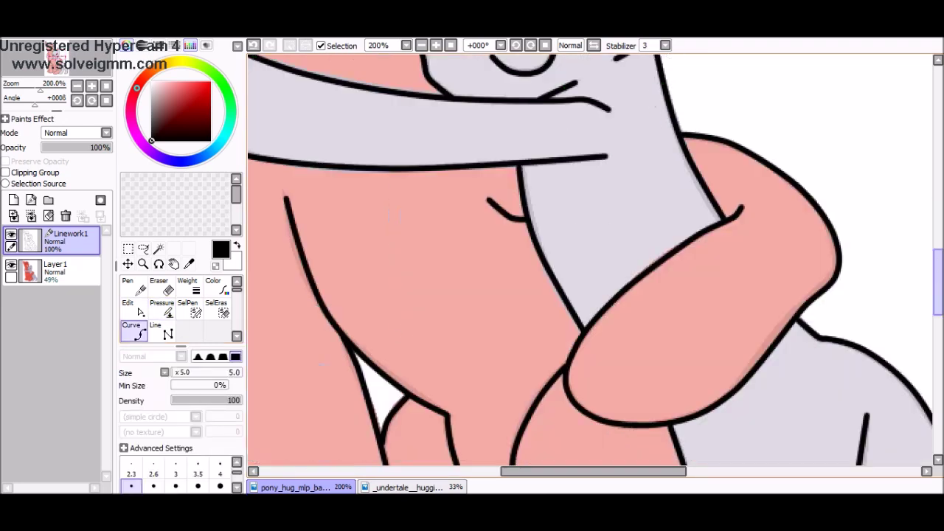
pyautogui.scroll(-2, 590, 221)
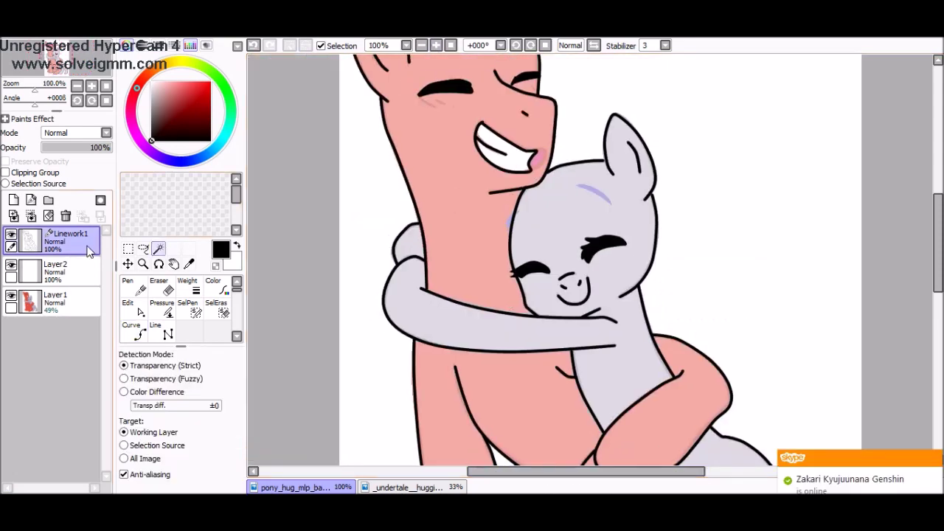
pyautogui.click(472, 148)
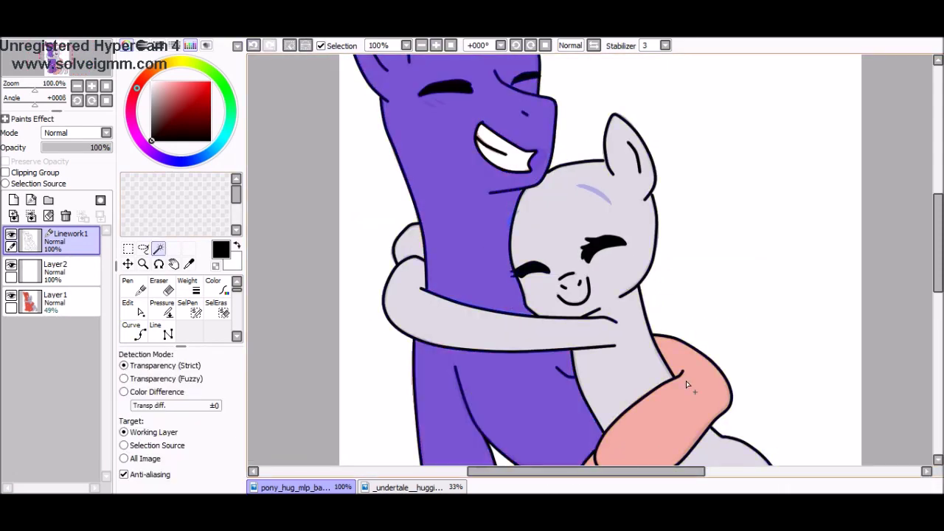
pyautogui.scroll(-5, 590, 259)
pyautogui.scroll(5, 590, 258)
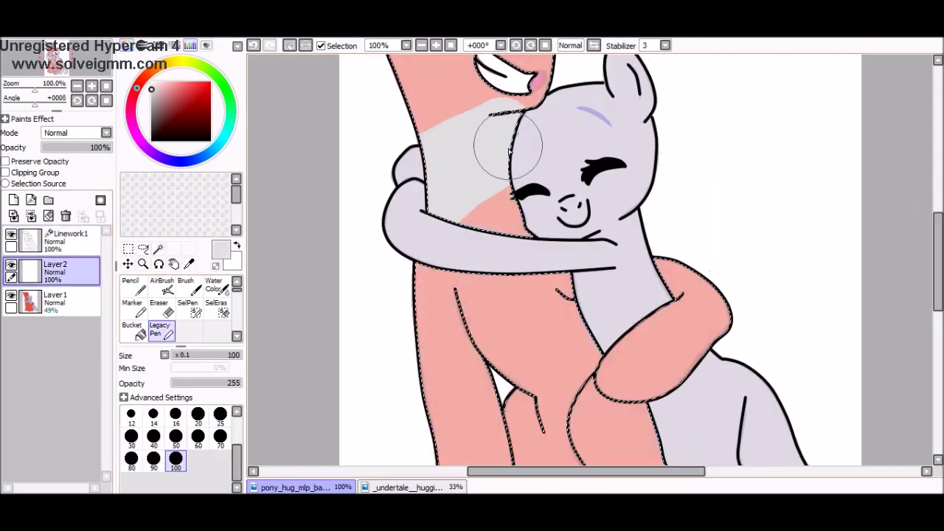
pyautogui.scroll(-2, 509, 151)
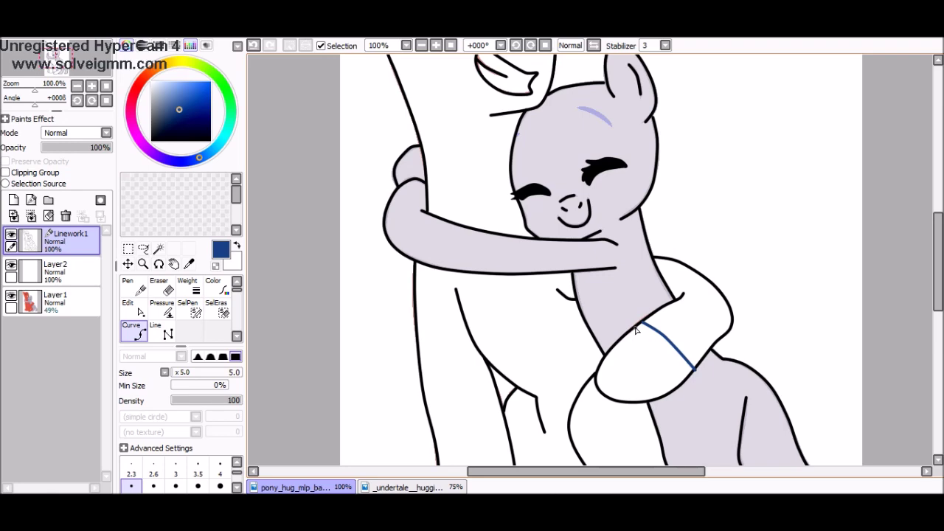
# - Draw dark blue double trim lines for a sweater across the taller pony's foreleg cuffs and hem with the Curve tool
pyautogui.click(637, 330)
pyautogui.doubleClick(695, 372)
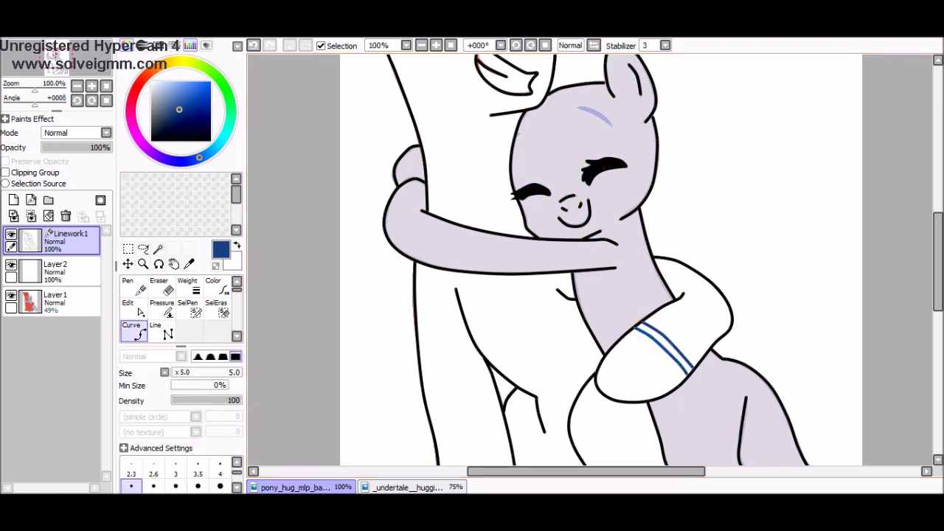
pyautogui.scroll(-3, 843, 421)
pyautogui.click(441, 331)
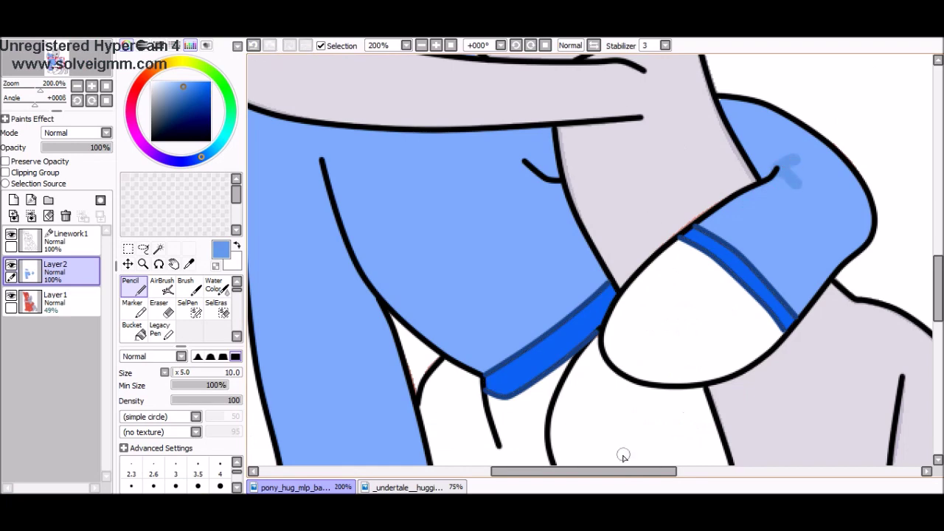
# - Shade the taller pony's light blue sweater with darker blue beneath the hugging foreleg and beside the smaller pony, using the size 10 Pencil
pyautogui.scroll(3, 684, 414)
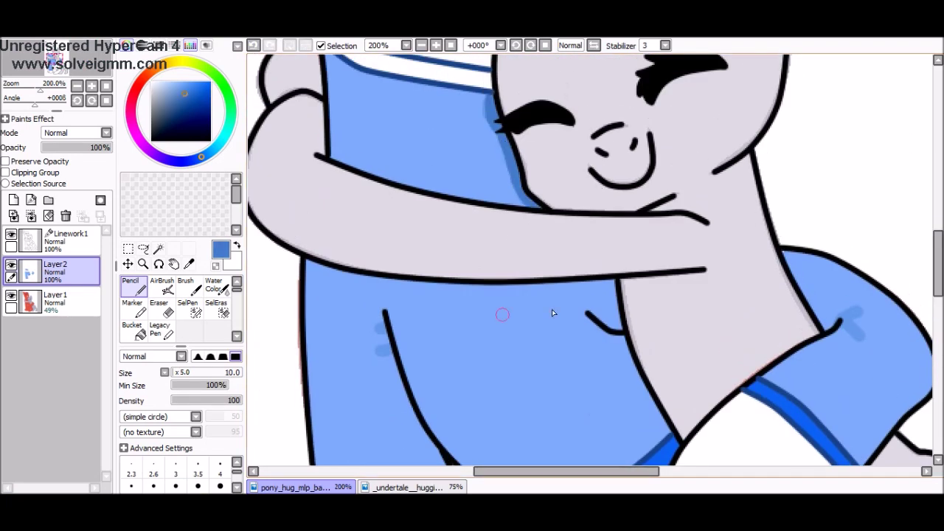
pyautogui.scroll(-3, 432, 200)
pyautogui.click(253, 45)
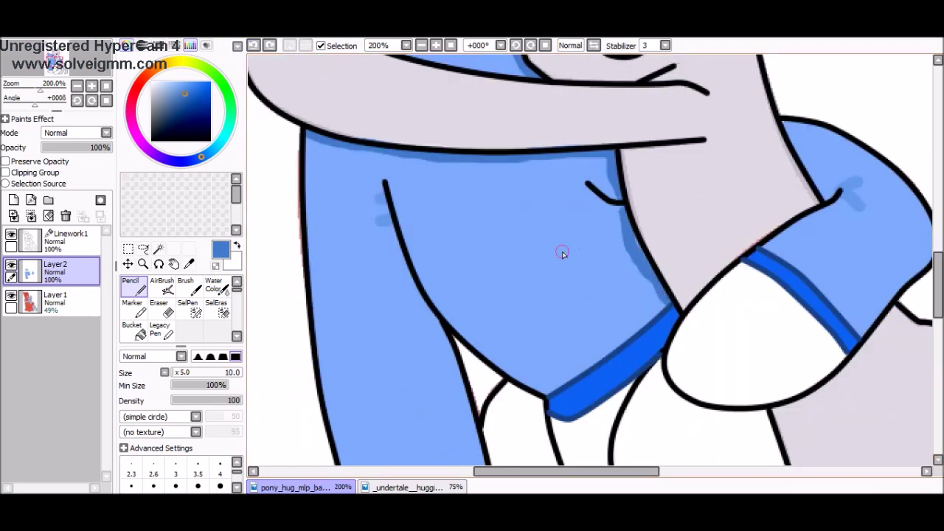
pyautogui.press('-')
pyautogui.press('-')
pyautogui.press('-')
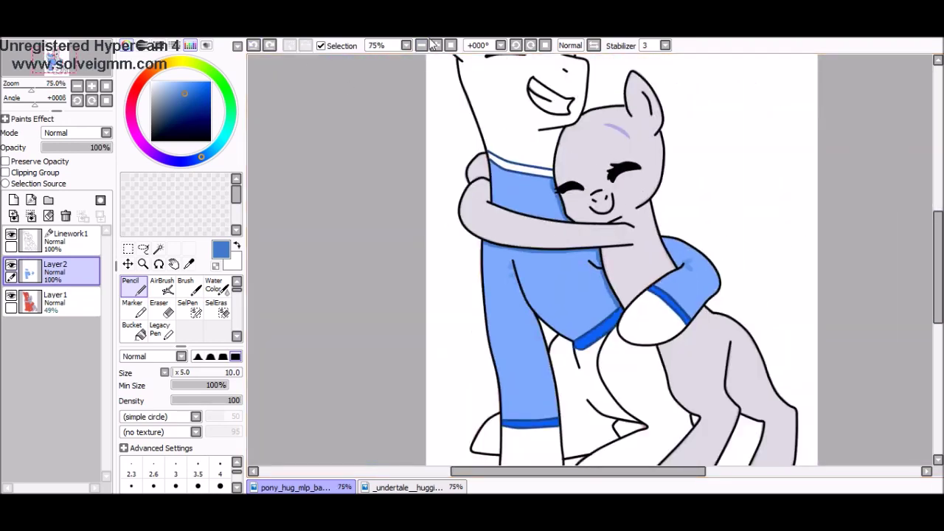
# - Select the sweater's collar band with the Magic Wand and fill it with bright blue on Layer2
pyautogui.click(435, 45)
pyautogui.click(435, 45)
pyautogui.click(435, 45)
pyautogui.scroll(-3, 590, 258)
pyautogui.press('w')
pyautogui.scroll(3, 590, 258)
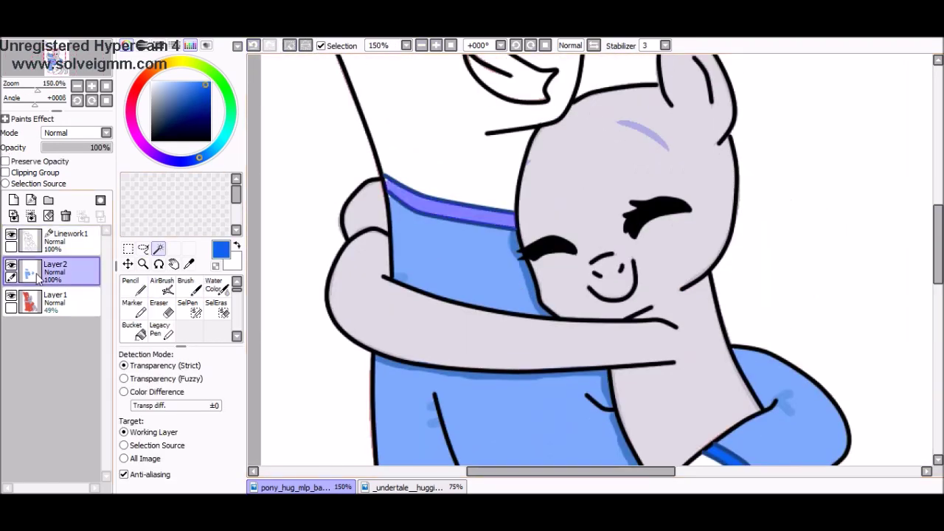
# - Select the smaller pony's body from the linework and paint it pale yellow on Layer2, consulting the open undertale hugging picture as reference
pyautogui.scroll(-3, 589, 258)
pyautogui.click(626, 222)
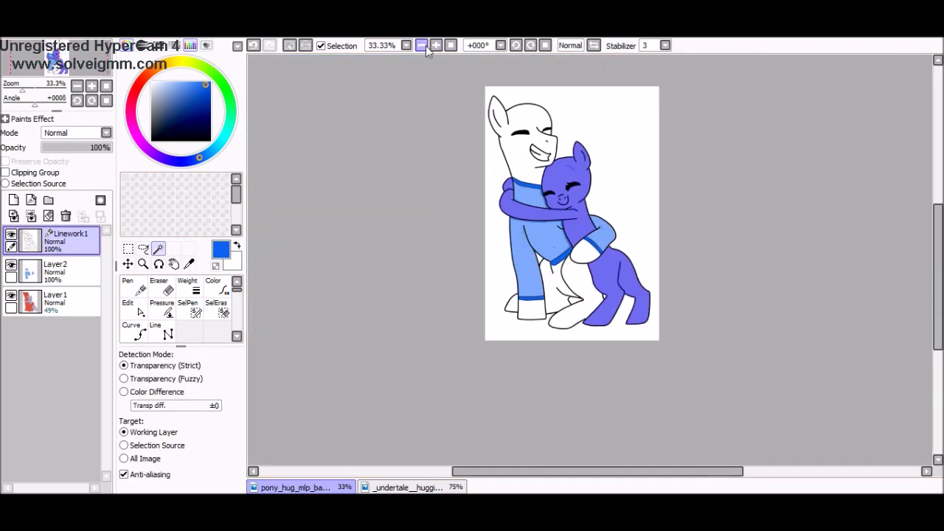
pyautogui.click(410, 487)
pyautogui.click(295, 487)
pyautogui.moveTo(516, 184); pyautogui.dragTo(596, 74)
pyautogui.click(409, 486)
pyautogui.click(295, 486)
pyautogui.moveTo(605, 280); pyautogui.dragTo(649, 339)
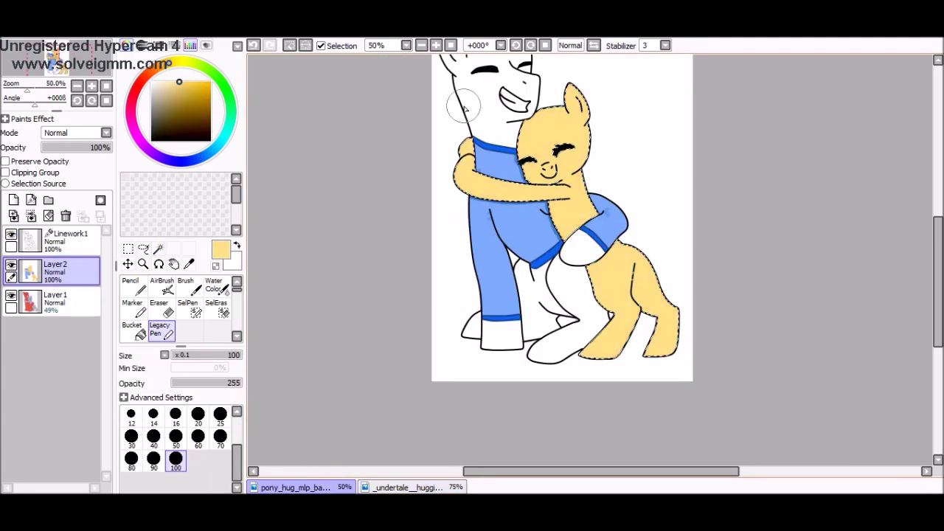
# - Check the undertale reference picture and draw black sweater edge lines at the smaller pony's wrist, neck and waist with the Curve tool
pyautogui.click(409, 487)
pyautogui.scroll(-3, 659, 370)
pyautogui.click(295, 487)
pyautogui.scroll(2, 529, 109)
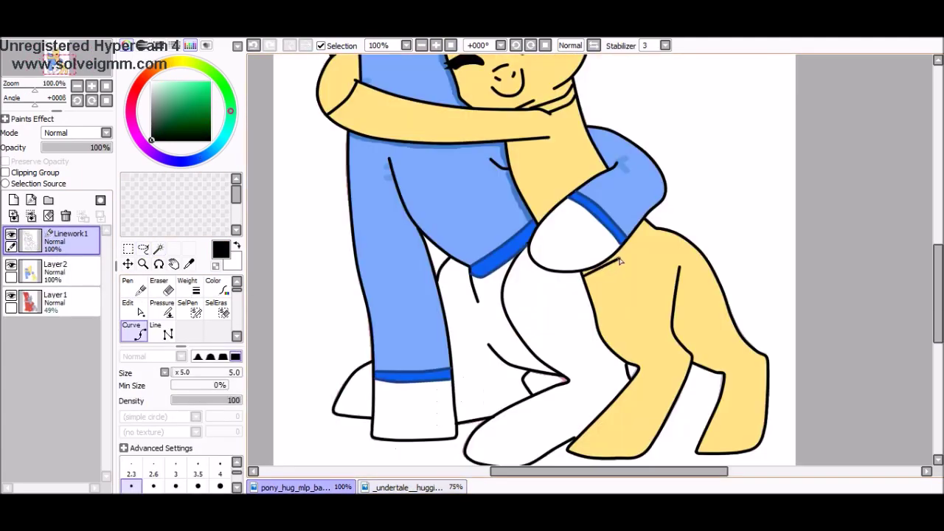
# - Select the smaller pony's sweater area across the foreleg, torso and waist with the Magic Wand on Linework1
pyautogui.click(158, 248)
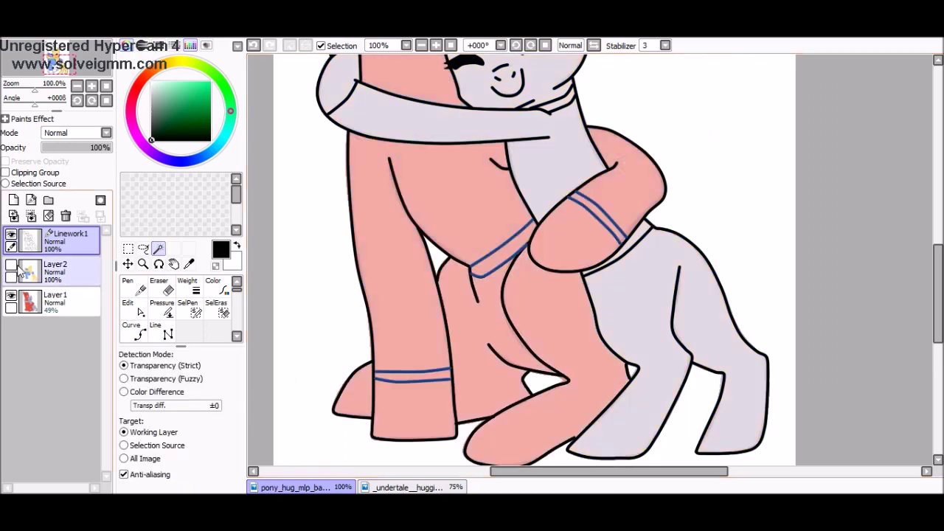
pyautogui.click(578, 146)
pyautogui.scroll(3, 634, 280)
pyautogui.scroll(-4, 634, 280)
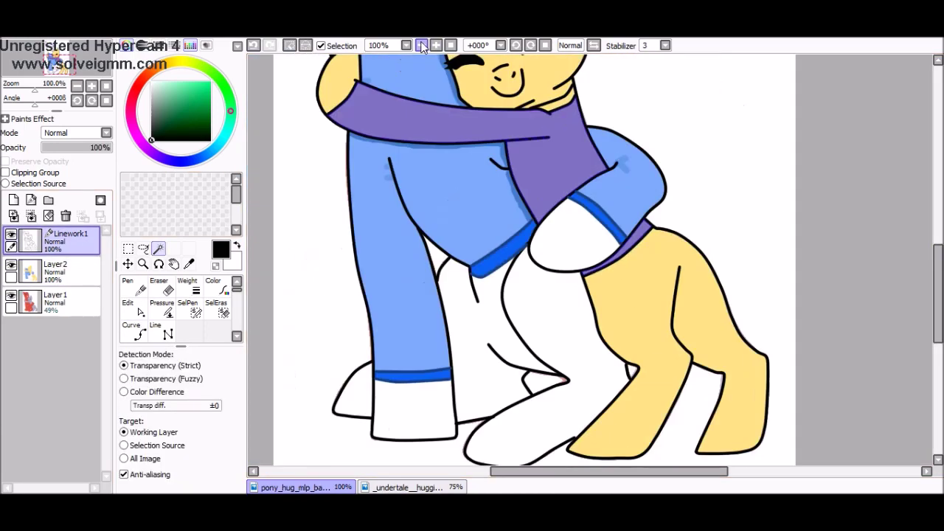
# - Check the undertale reference picture and paint pink and light blue stripes along the smaller pony's sweater sleeve on Layer2
pyautogui.click(409, 487)
pyautogui.click(295, 487)
pyautogui.click(410, 486)
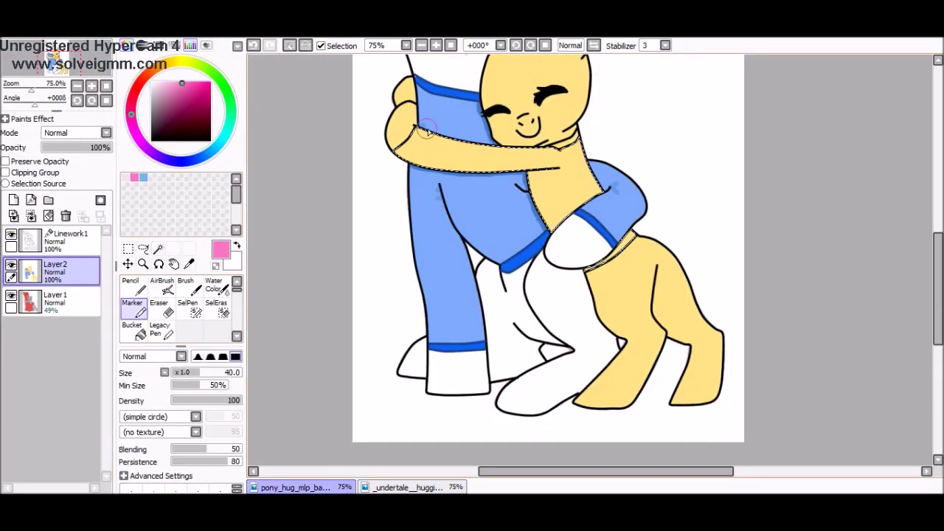
pyautogui.moveTo(398, 128); pyautogui.dragTo(435, 144)
pyautogui.click(184, 375)
pyautogui.moveTo(398, 111); pyautogui.dragTo(478, 173)
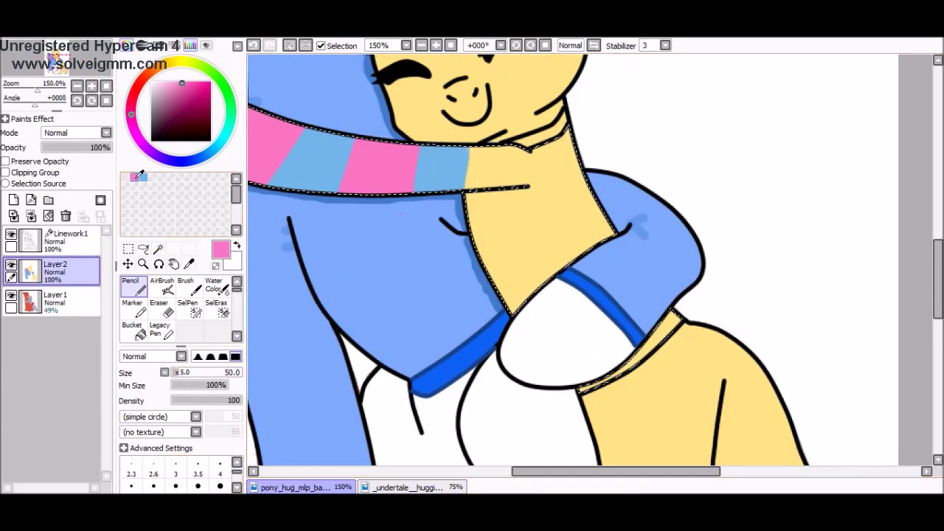
# - Continue the pink and light blue stripes across the sweater's shoulder and torso, and paint its waist edge pink
pyautogui.click(134, 176)
pyautogui.moveTo(443, 170); pyautogui.dragTo(531, 151)
pyautogui.moveTo(486, 192); pyautogui.dragTo(575, 147)
pyautogui.press('x')
pyautogui.moveTo(502, 243)
pyautogui.mouseDown()
pyautogui.moveTo(529, 254)
pyautogui.moveTo(600, 219)
pyautogui.mouseUp()
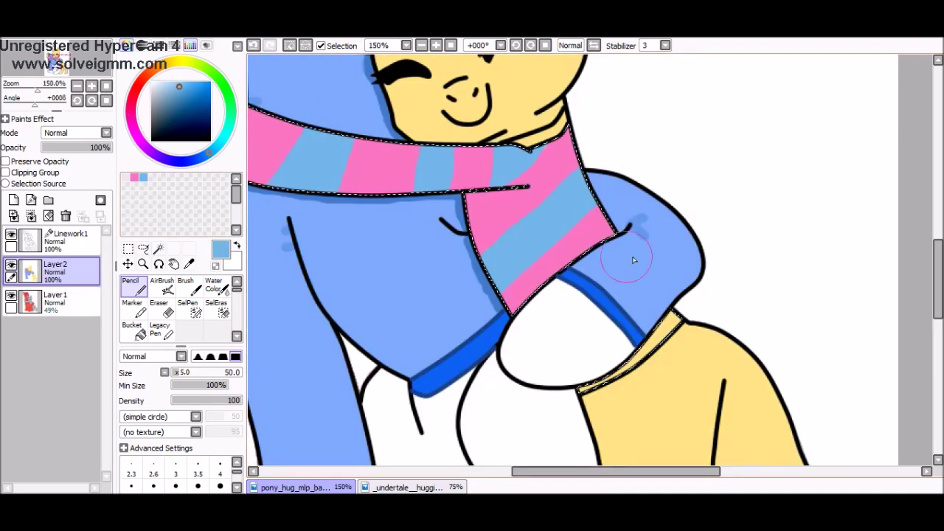
pyautogui.moveTo(590, 387); pyautogui.dragTo(674, 321)
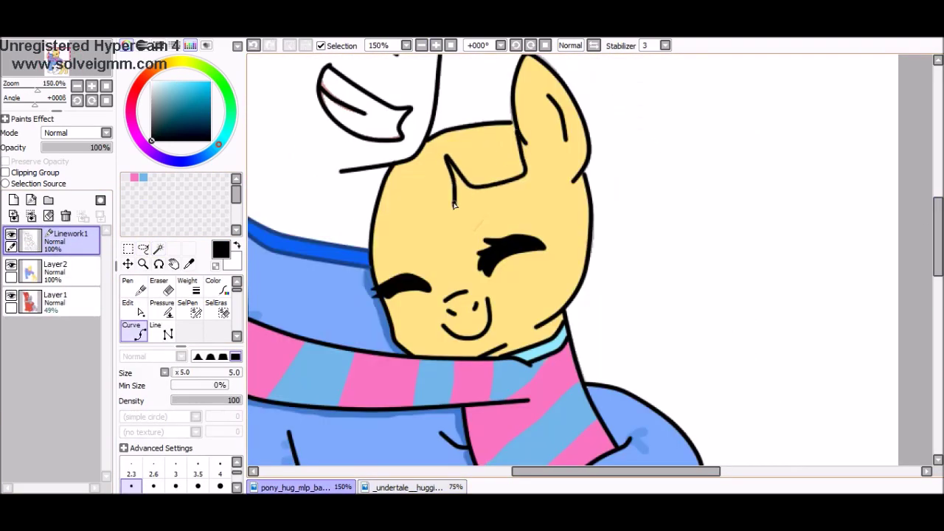
# - Draw the smaller pony's jagged fringe, raised crown and long front hair lock with the Curve tool on Linework1
pyautogui.moveTo(429, 169); pyautogui.dragTo(432, 187)
pyautogui.moveTo(512, 100); pyautogui.dragTo(436, 104)
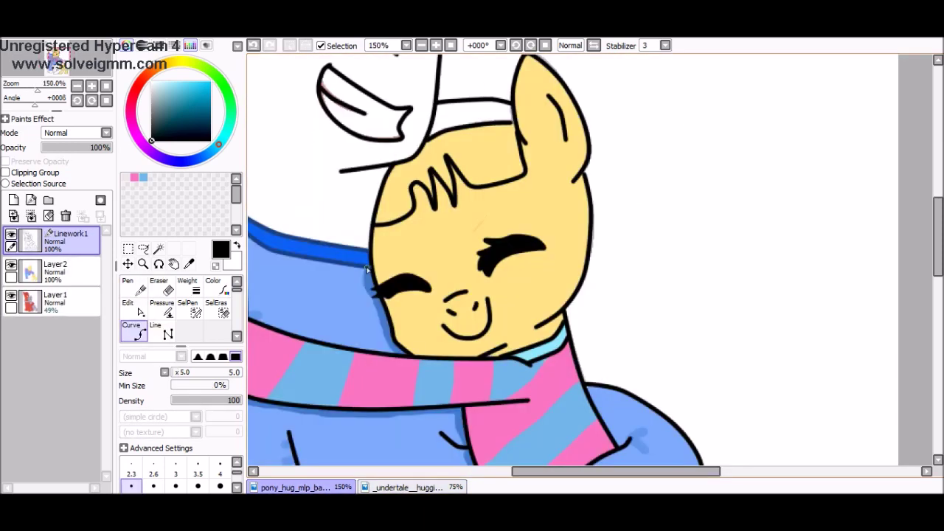
pyautogui.moveTo(367, 269); pyautogui.dragTo(326, 352)
pyautogui.press('ctrl')
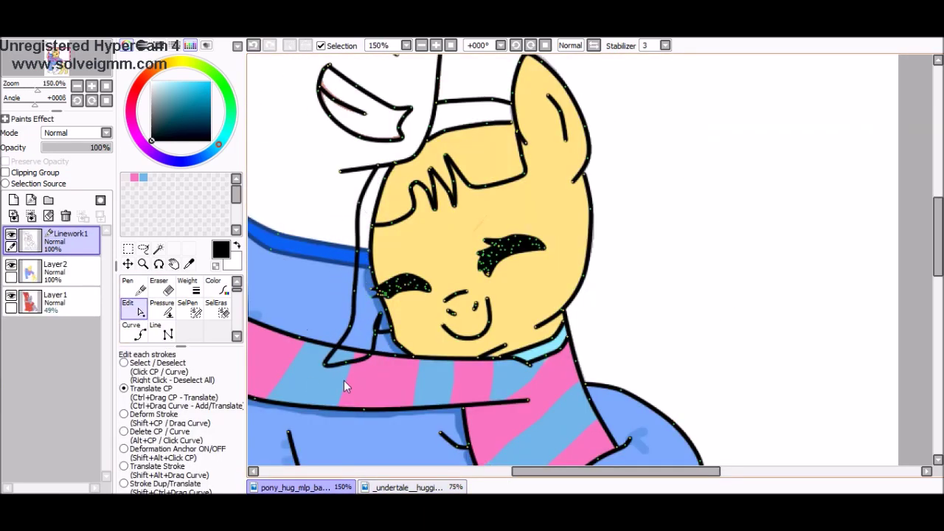
# - Check the reference picture, draw the hair hanging behind the smaller pony's ear, and erase the outlines overlapping the hair
pyautogui.click(409, 487)
pyautogui.click(295, 486)
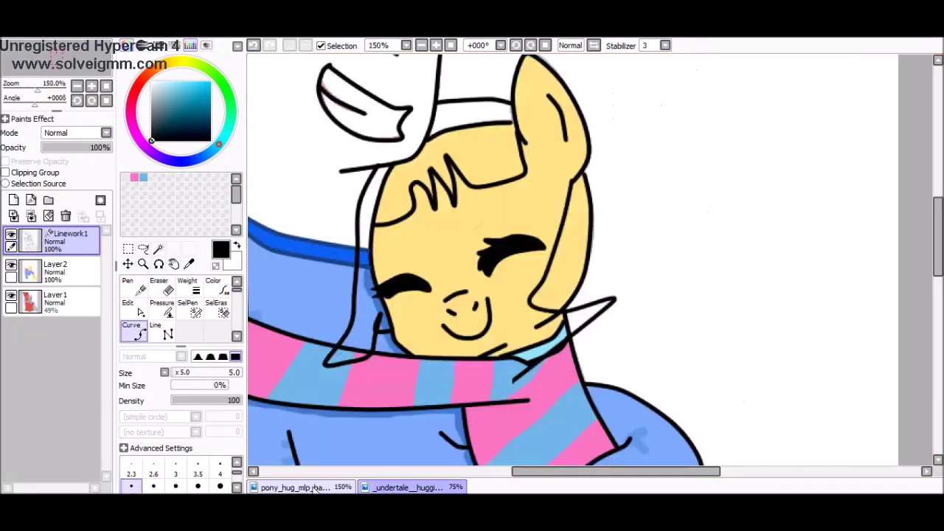
pyautogui.press('ctrl')
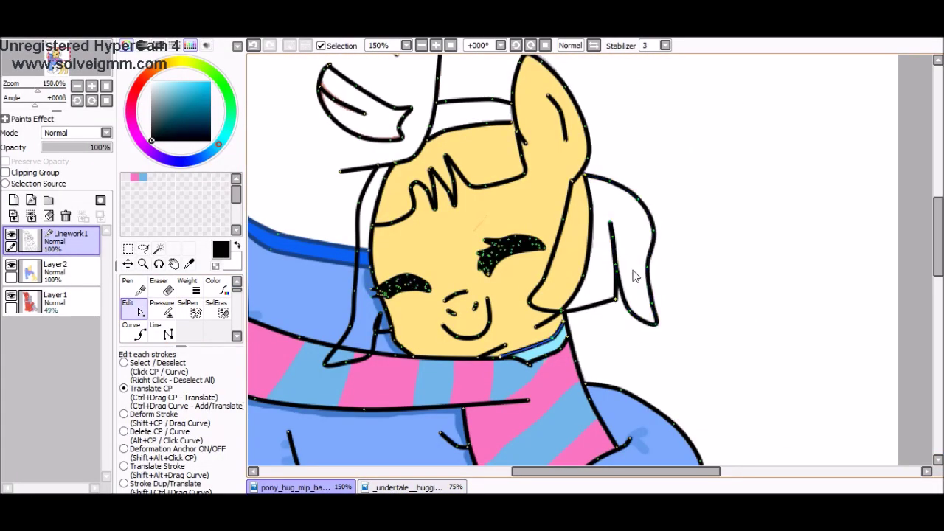
pyautogui.press('e')
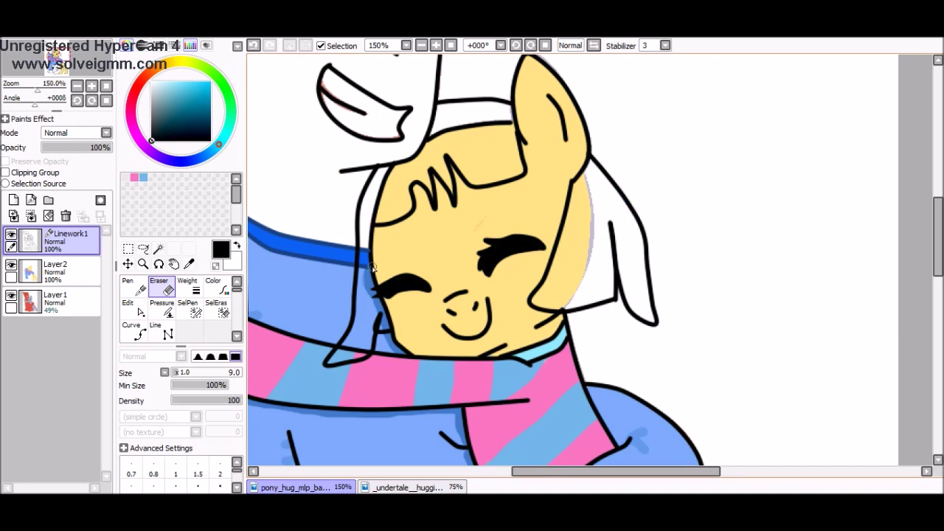
pyautogui.press('ctrl')
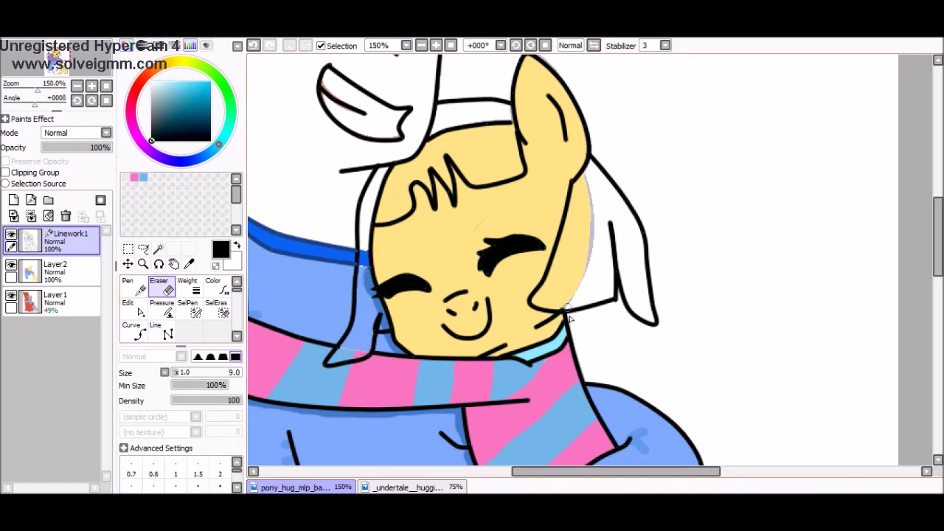
# - Select all of the smaller pony's hair areas with the Magic Wand and check the hair colours in the reference picture
pyautogui.click(366, 206)
pyautogui.click(432, 142)
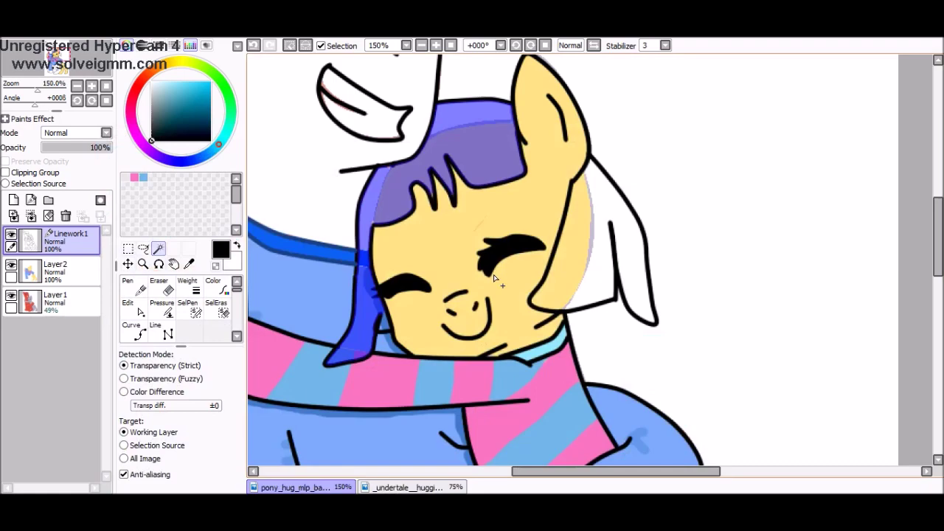
pyautogui.click(361, 264)
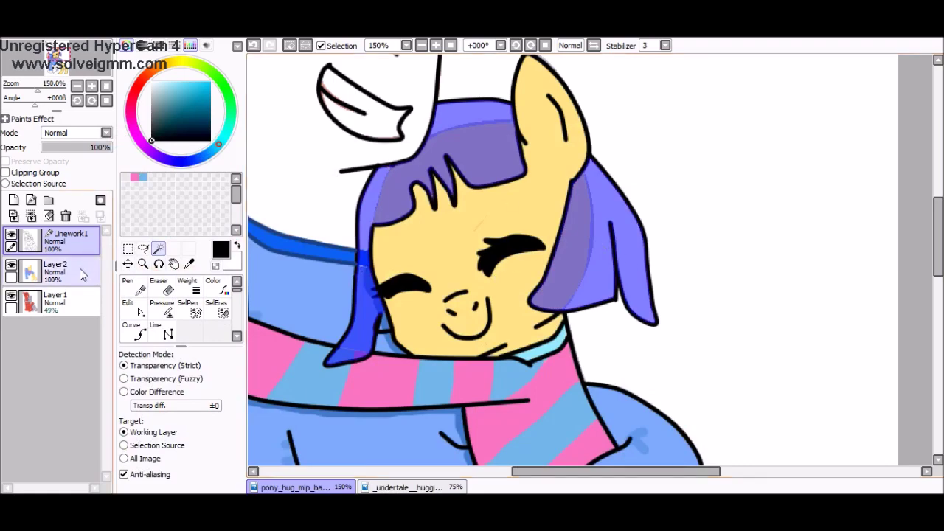
pyautogui.hotkey('ctrl', 'Tab')
pyautogui.hotkey('ctrl', 'Tab')
pyautogui.hotkey('ctrl', 'Tab')
pyautogui.hotkey('ctrl', 'Tab')
# - Paint the selected hair reddish brown on Layer2 with dark brown shadows at the tips and pale yellow highlight spots
pyautogui.moveTo(582, 262)
pyautogui.mouseDown()
pyautogui.moveTo(564, 306)
pyautogui.moveTo(616, 302)
pyautogui.mouseUp()
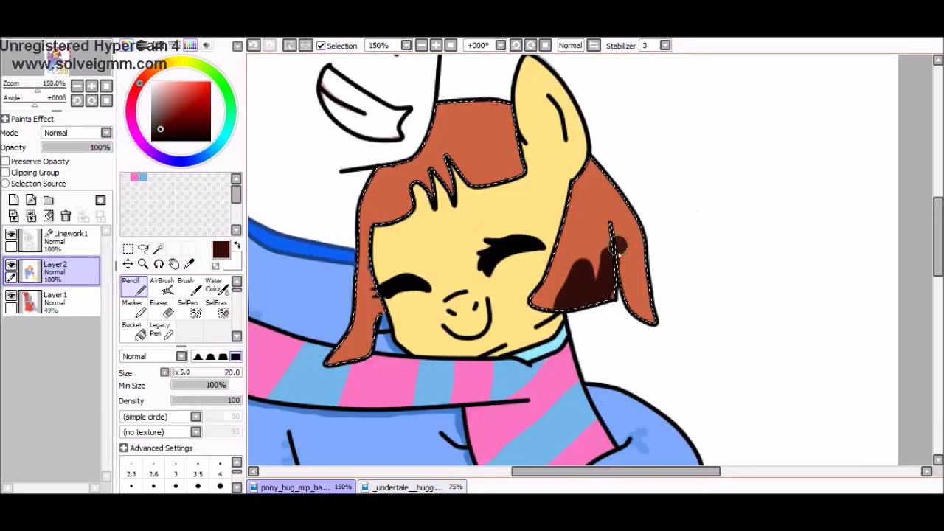
pyautogui.moveTo(383, 236); pyautogui.dragTo(369, 340)
pyautogui.moveTo(442, 147); pyautogui.dragTo(450, 180)
pyautogui.click(183, 82)
pyautogui.moveTo(495, 126); pyautogui.dragTo(497, 144)
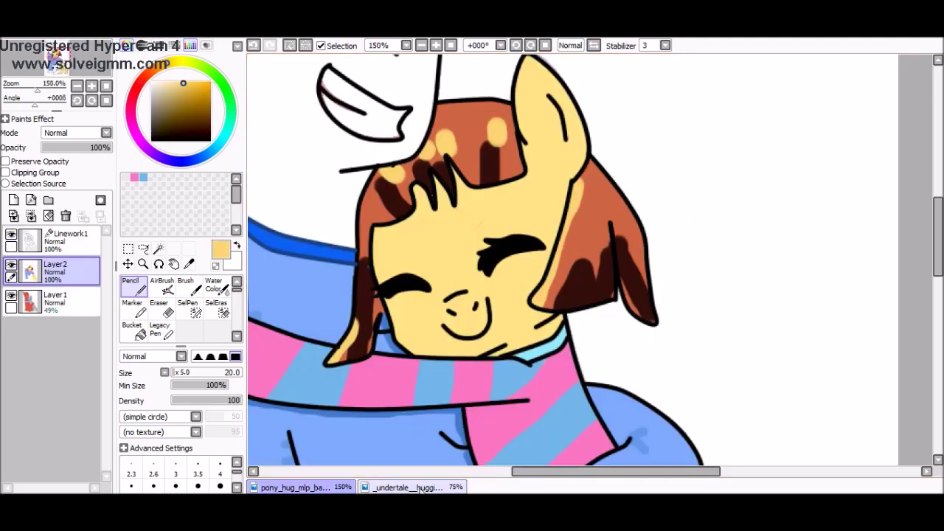
# - Blend the hair's shadows and highlights into the brown with the Blur tool, and clear the selection
pyautogui.scroll(-2, 180, 306)
pyautogui.click(216, 330)
pyautogui.moveTo(383, 222); pyautogui.dragTo(354, 346)
pyautogui.moveTo(575, 192); pyautogui.dragTo(634, 309)
pyautogui.click(180, 99)
pyautogui.hotkey('ctrl', 'd')
pyautogui.scroll(-5, 572, 259)
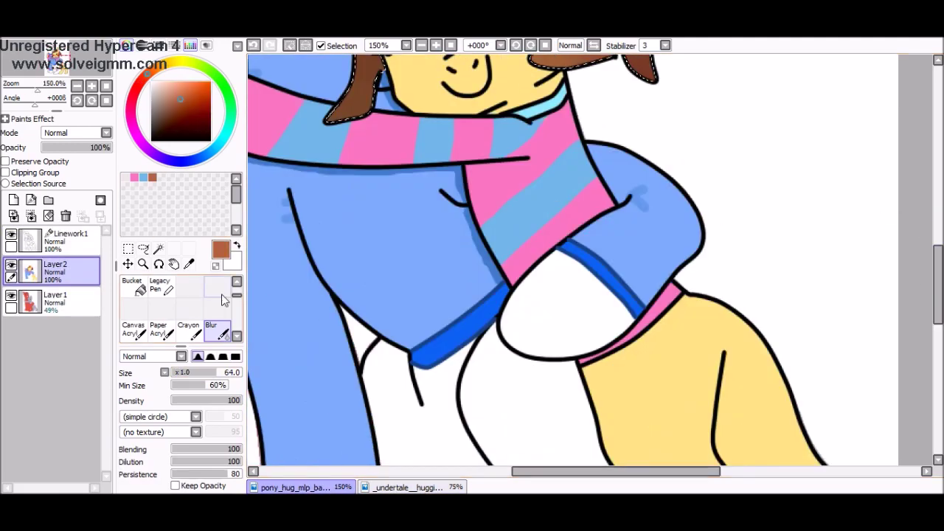
# - Draw the smaller pony's tail with the Curve tool on Linework1, adjust its base, and erase the body outline inside it
pyautogui.click(55, 240)
pyautogui.click(133, 329)
pyautogui.scroll(5, 572, 259)
pyautogui.scroll(-5, 573, 259)
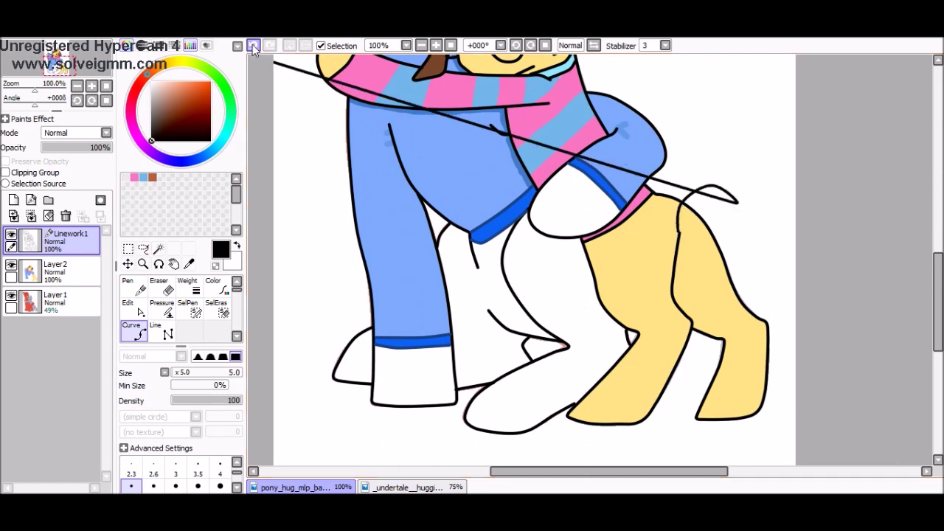
pyautogui.click(678, 250)
pyautogui.press('ctrl')
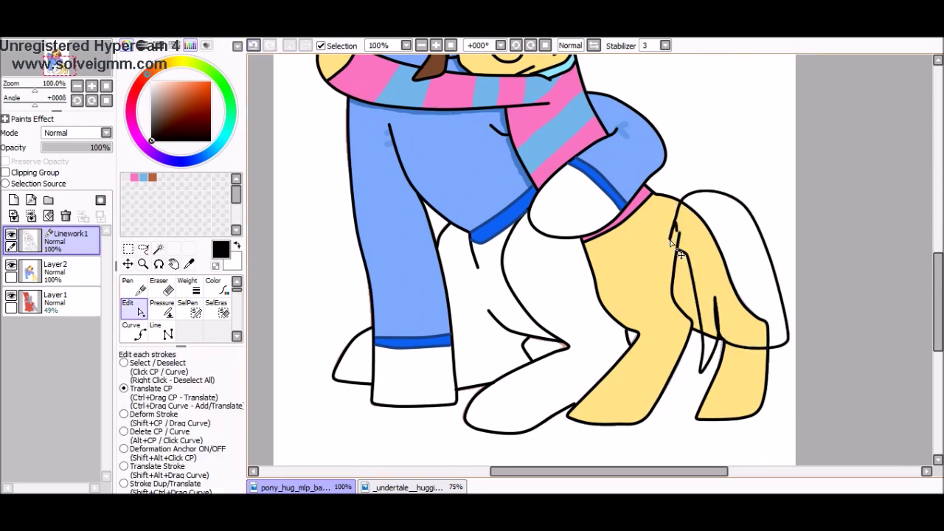
pyautogui.moveTo(676, 230); pyautogui.dragTo(677, 221)
pyautogui.press('e')
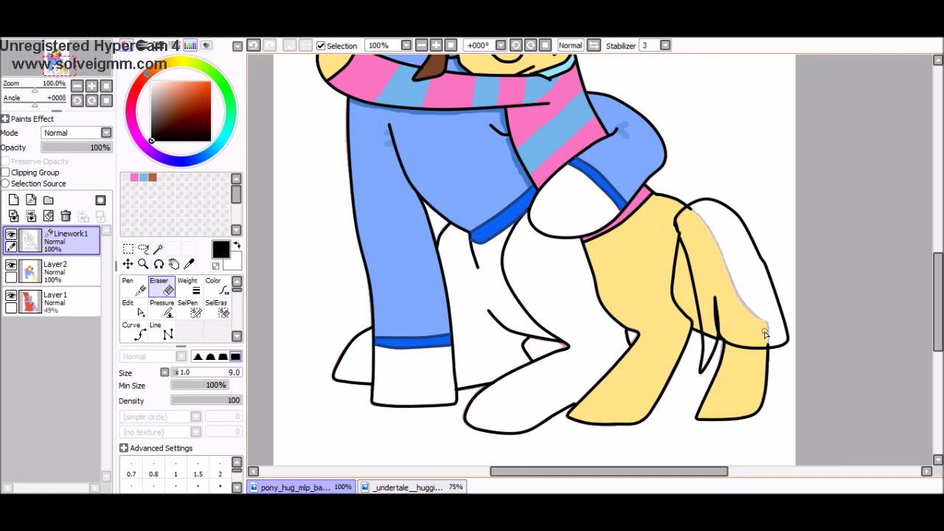
# - Select the tail's interior with the Magic Wand and fill it with the saved hair brown on Layer2
pyautogui.click(710, 295)
pyautogui.click(55, 269)
pyautogui.click(151, 177)
pyautogui.click(129, 285)
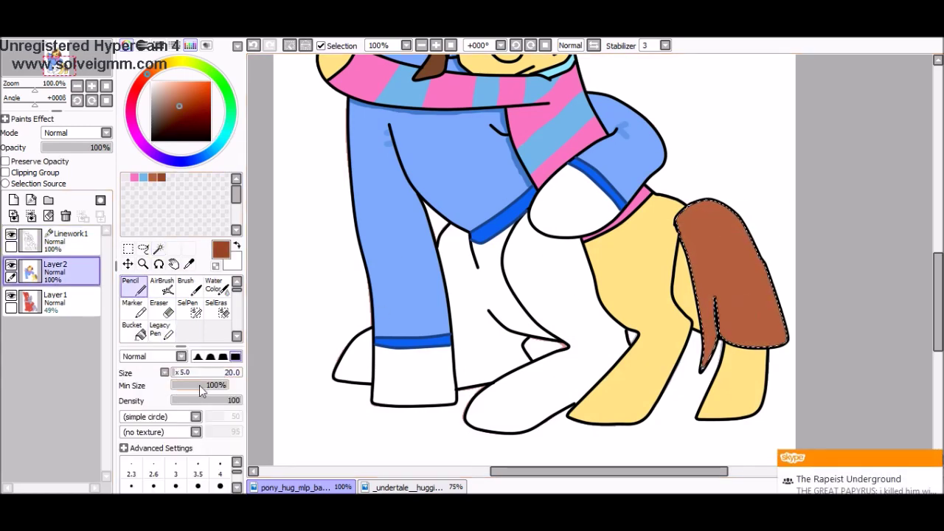
# - Paint darker brown lengthwise streaks on the tail with the Pencil, and clear the selection
pyautogui.moveTo(693, 221); pyautogui.dragTo(767, 332)
pyautogui.moveTo(707, 243)
pyautogui.mouseDown()
pyautogui.moveTo(737, 317)
pyautogui.moveTo(767, 324)
pyautogui.mouseUp()
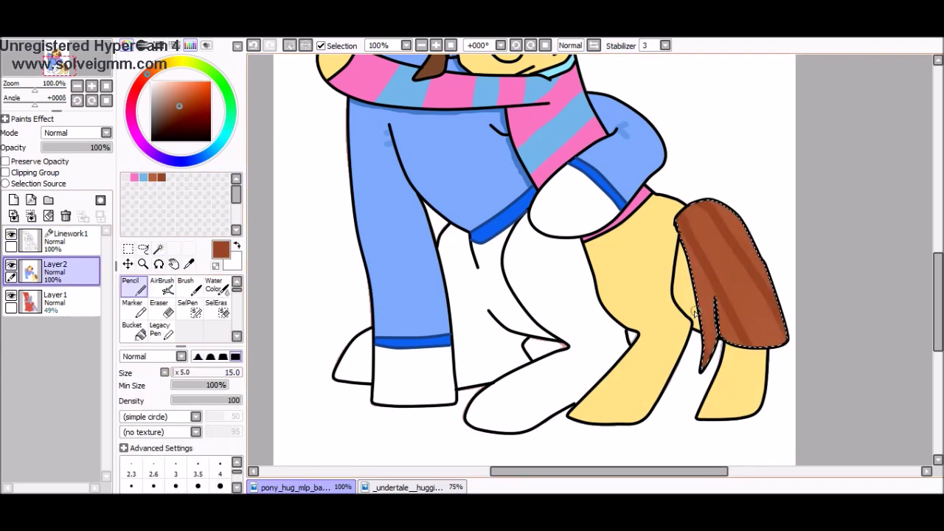
pyautogui.scroll(3, 940, 306)
pyautogui.scroll(3, 941, 306)
pyautogui.hotkey('ctrl', 'd')
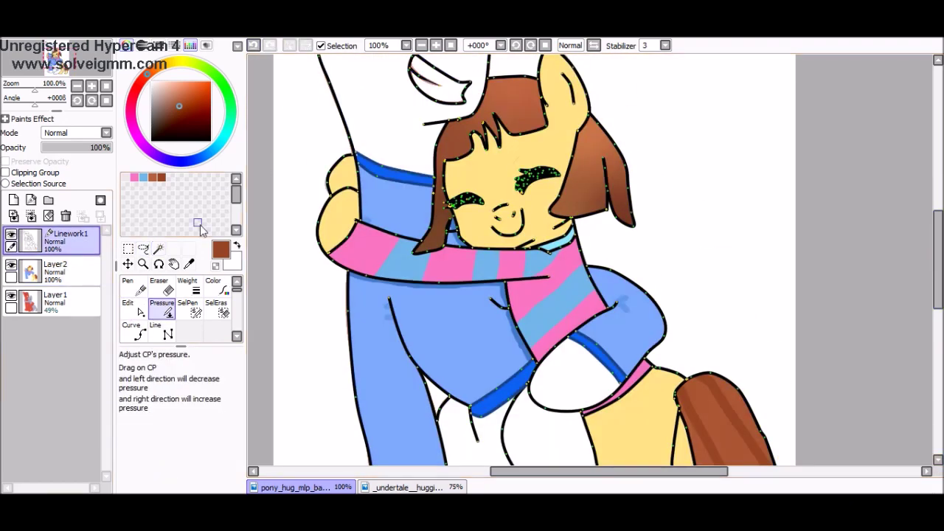
# - Shade the edges of both ponies' hind legs on Layer2 with a soft black AirBrush at size 20 and density 37
pyautogui.click(436, 45)
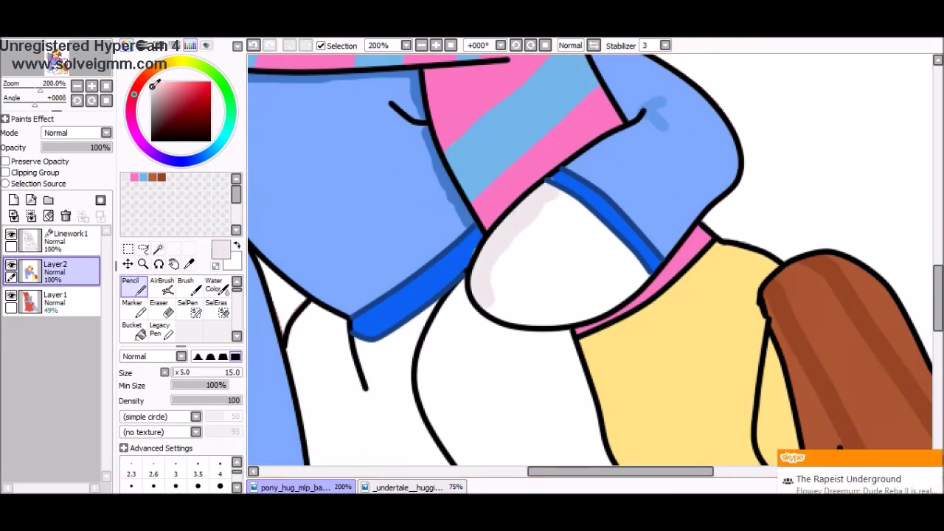
pyautogui.scroll(-3, 559, 99)
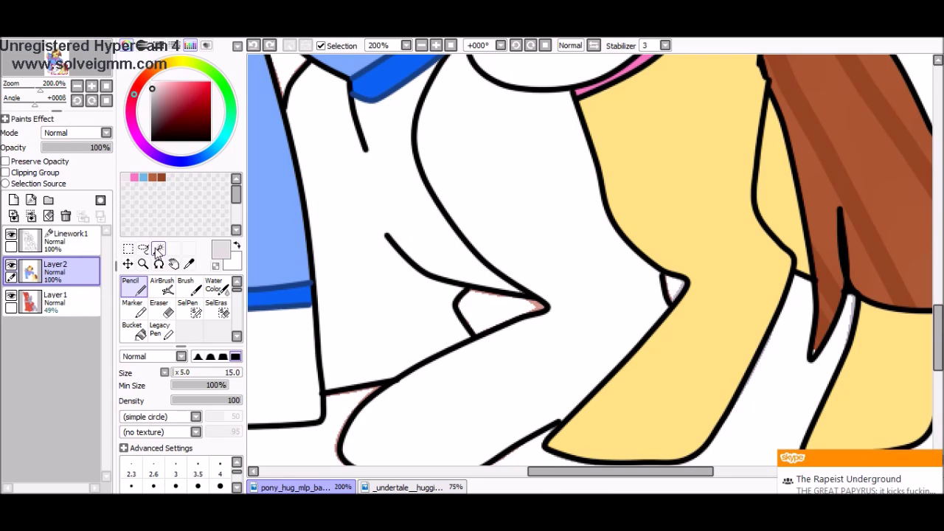
pyautogui.click(162, 286)
pyautogui.scroll(2, 582, 295)
pyautogui.scroll(-5, 582, 295)
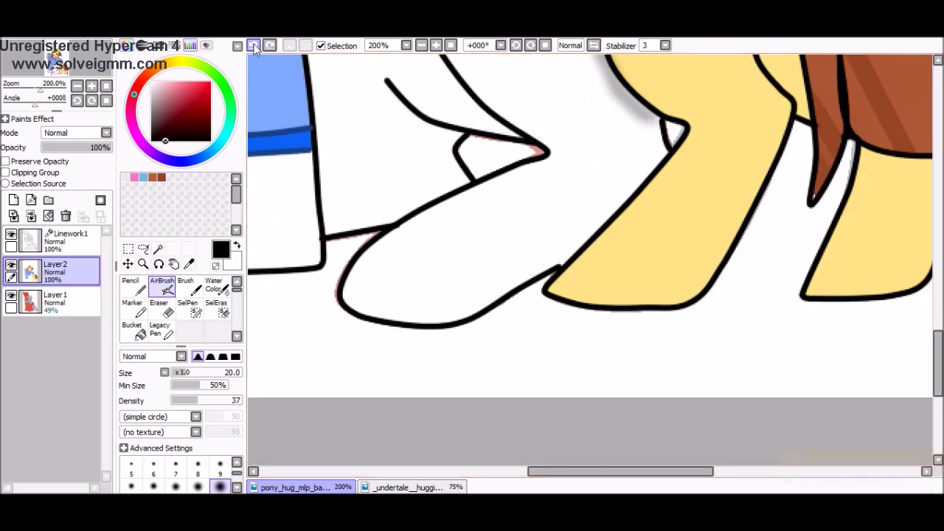
pyautogui.moveTo(387, 85); pyautogui.dragTo(453, 78)
pyautogui.moveTo(678, 136); pyautogui.dragTo(560, 284)
pyautogui.moveTo(347, 295); pyautogui.dragTo(517, 317)
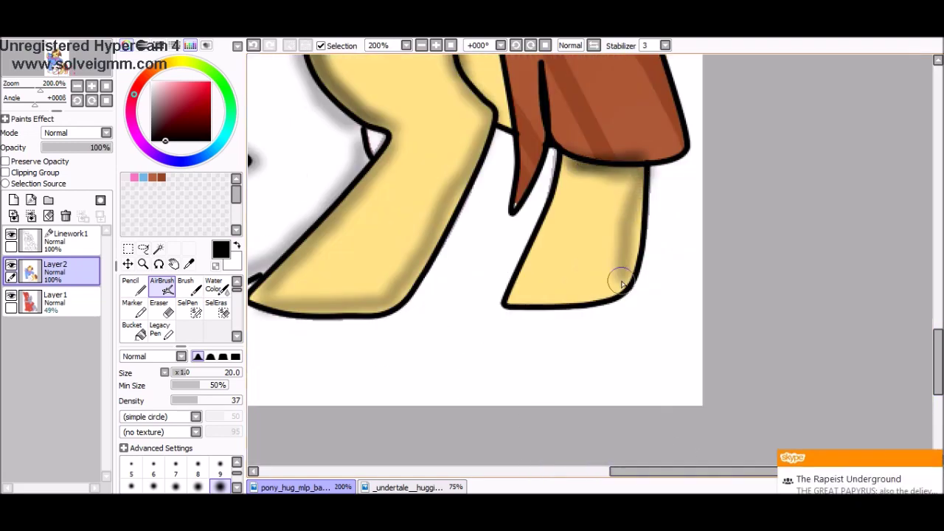
# - Airbrush soft black shading onto the smaller pony's rear hoof, the striped sweater and the taller pony's white legs
pyautogui.moveTo(619, 185); pyautogui.dragTo(516, 295)
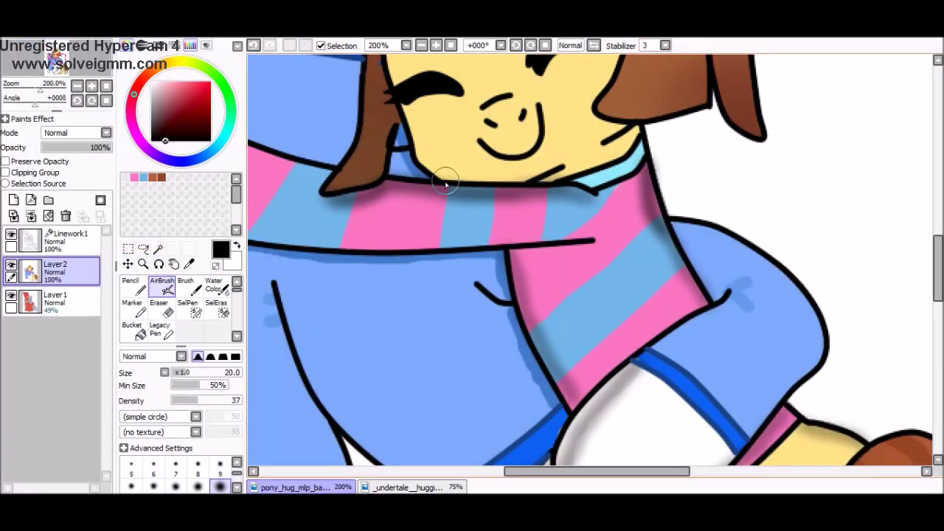
pyautogui.moveTo(442, 221); pyautogui.dragTo(448, 322)
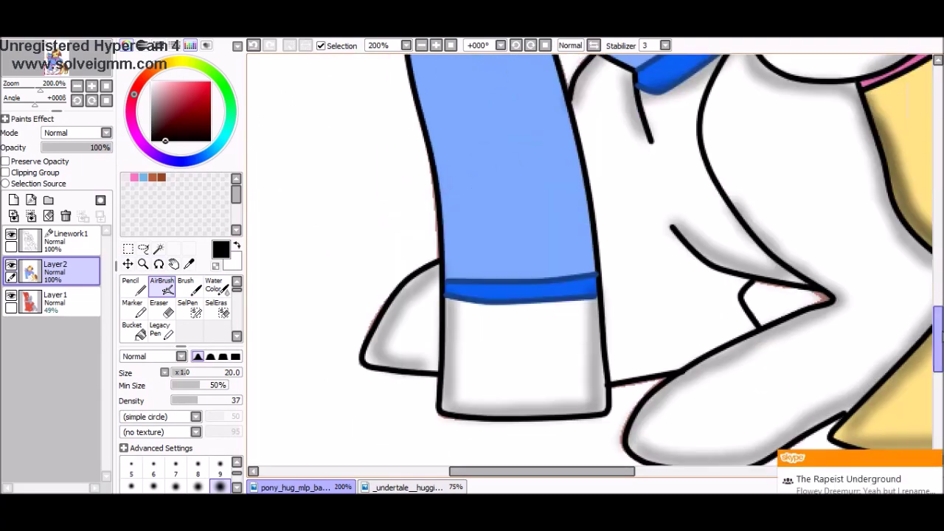
pyautogui.moveTo(627, 369); pyautogui.dragTo(691, 273)
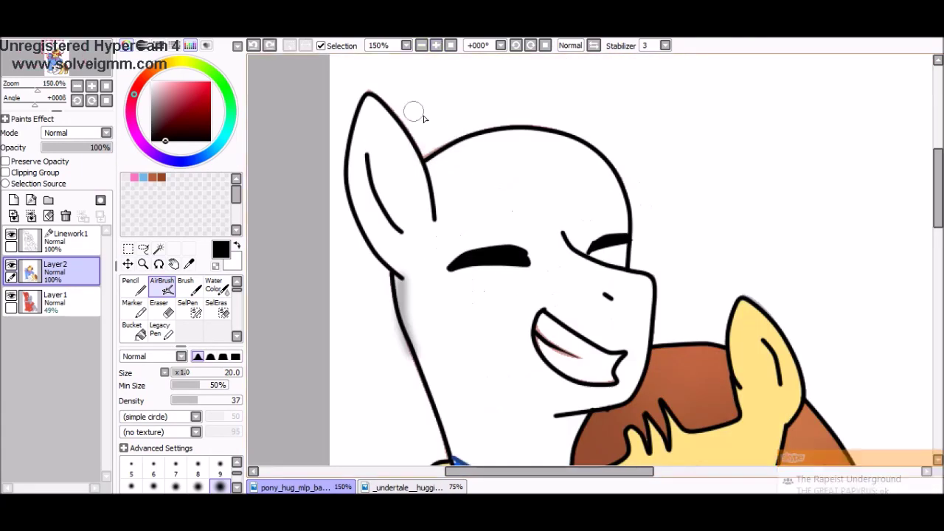
# - Airbrush soft black shading along the taller pony's ear, neck and brow on Layer2
pyautogui.moveTo(428, 162); pyautogui.dragTo(413, 272)
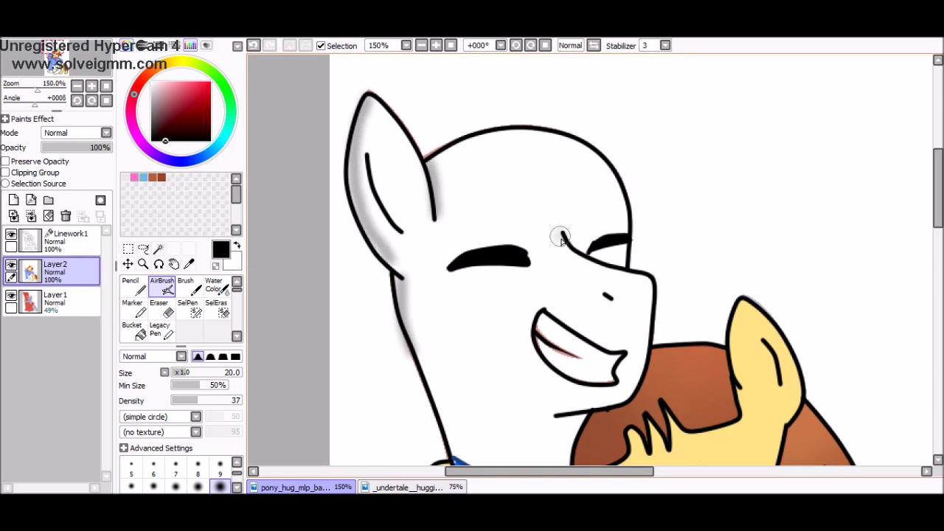
pyautogui.moveTo(561, 237); pyautogui.dragTo(597, 240)
pyautogui.moveTo(597, 240); pyautogui.dragTo(597, 124)
# - Airbrush soft black shading around the smaller pony's hair, ear and face, and along the striped sleeve
pyautogui.scroll(-1, 732, 212)
pyautogui.moveTo(627, 243)
pyautogui.mouseDown()
pyautogui.moveTo(741, 222)
pyautogui.moveTo(746, 408)
pyautogui.mouseUp()
pyautogui.scroll(1, 732, 212)
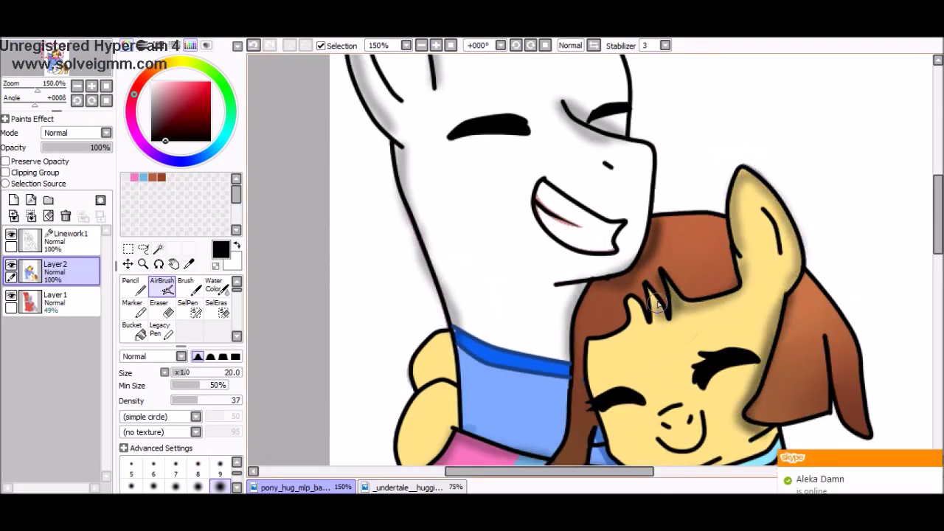
pyautogui.scroll(-3, 646, 298)
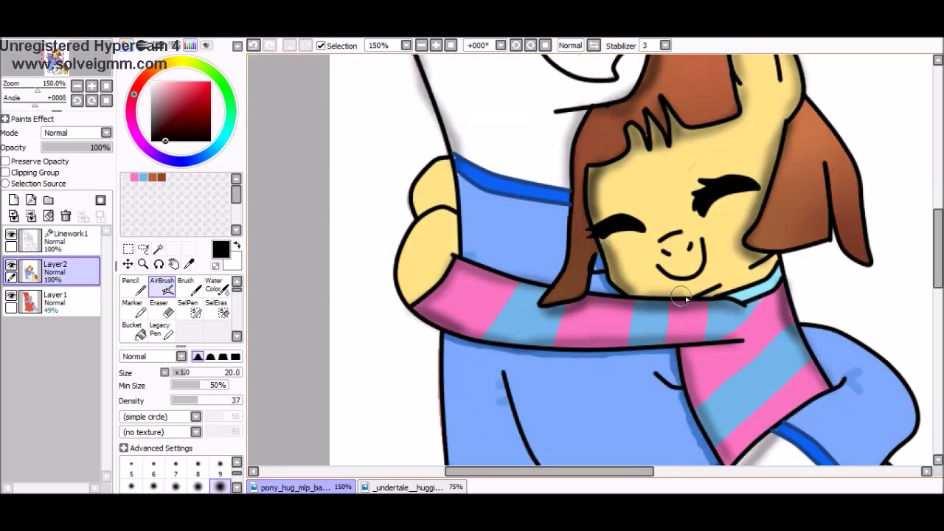
pyautogui.click(421, 45)
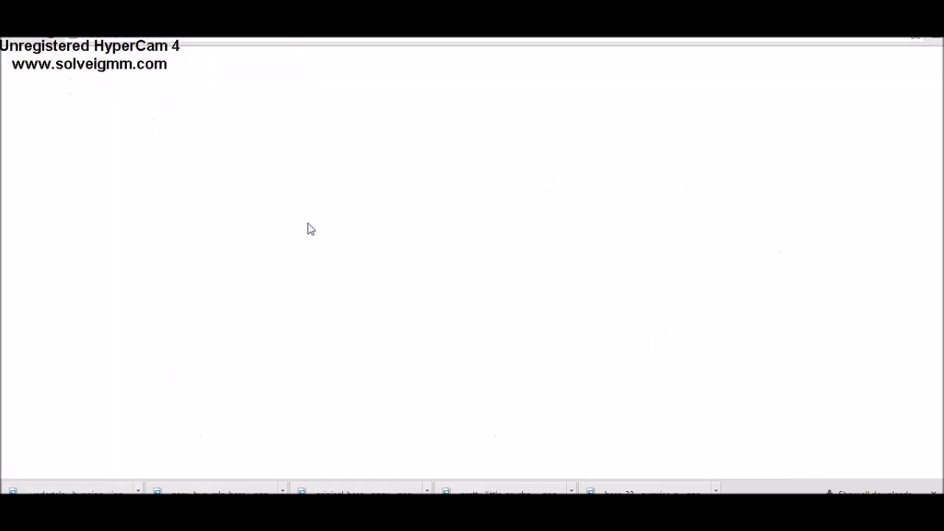
# - Switch to the web browser, search Google Images for "undertale snowdin", and browse the pictures for a background reference
pyautogui.write('undertale snowdin')
pyautogui.press('Return')
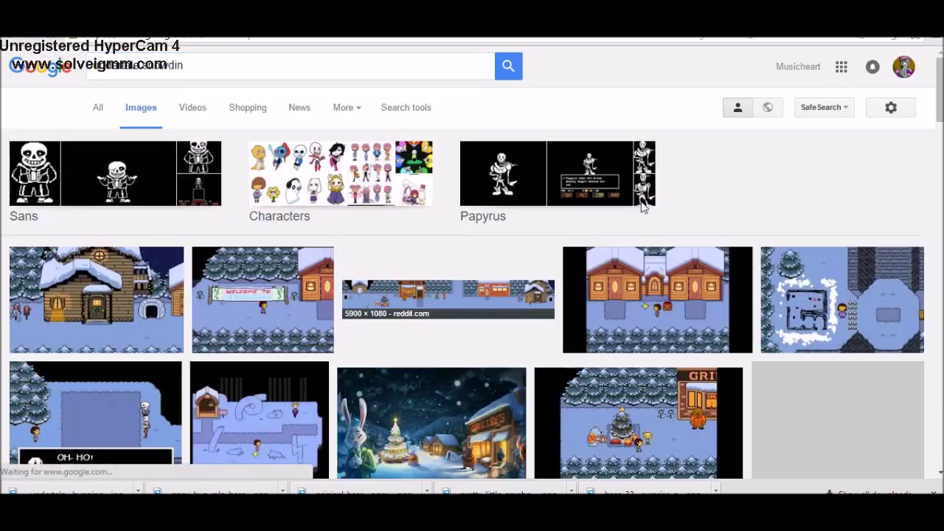
pyautogui.scroll(-20, 641, 207)
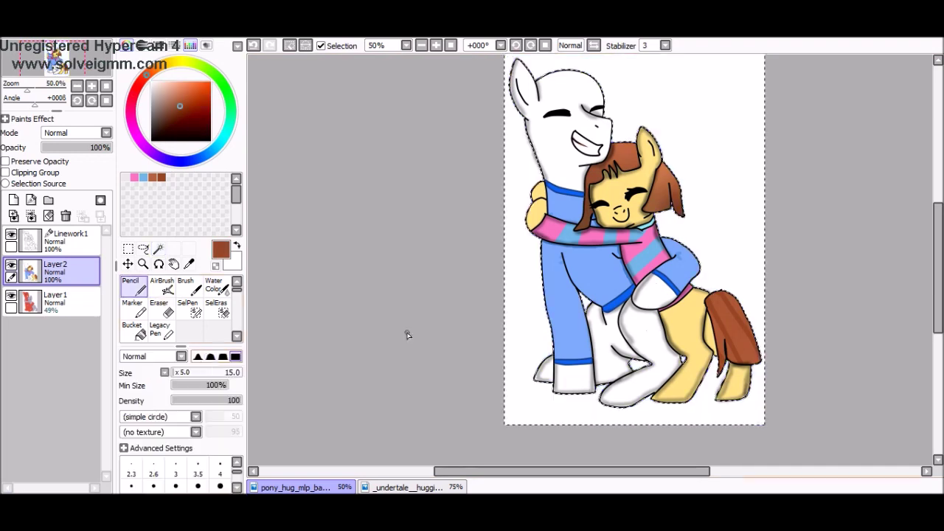
# - Paint a tree with a brown trunk and green foliage in the selected background behind the taller pony on Layer2
pyautogui.moveTo(524, 258); pyautogui.dragTo(526, 420)
pyautogui.click(230, 114)
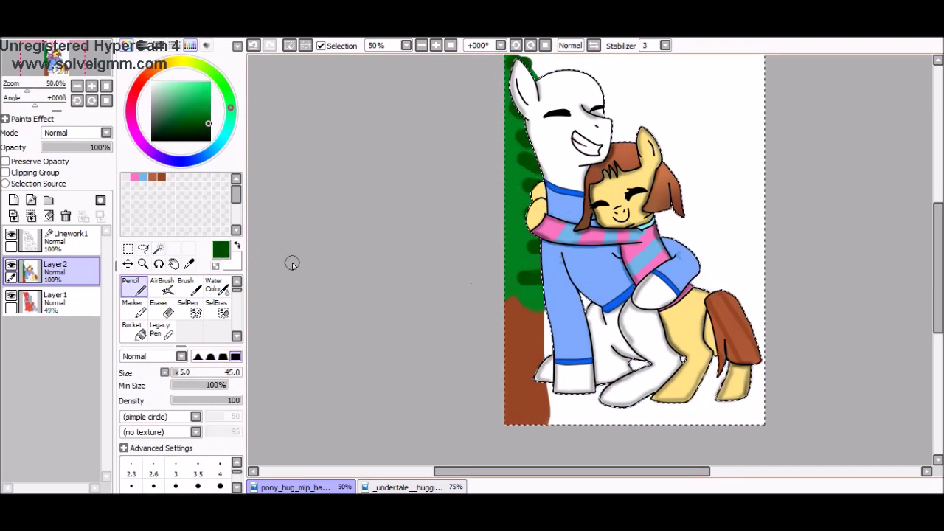
# - Blend the tree's green foliage with the Blur brush, then undo the tree and the white strokes tried on the grey background
pyautogui.click(142, 292)
pyautogui.press('b')
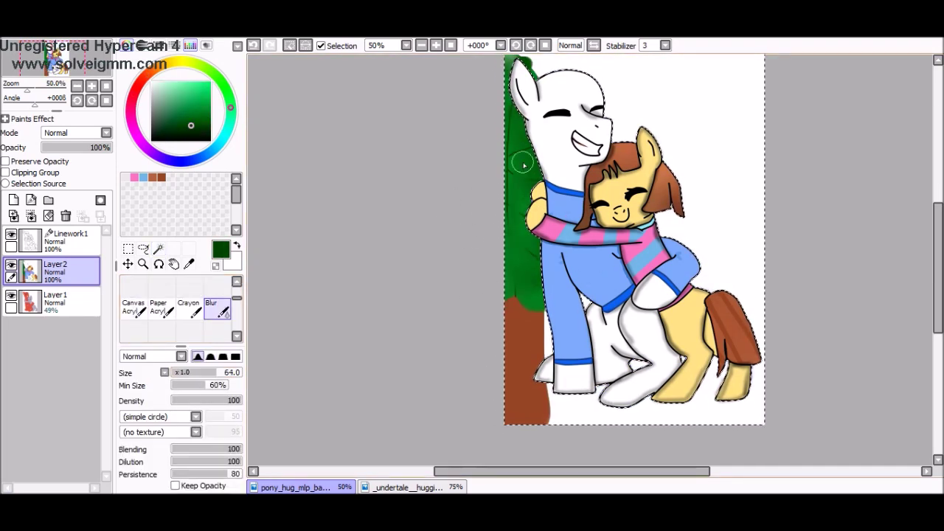
pyautogui.scroll(2, 196, 306)
pyautogui.hotkey('ctrl', 'z')
pyautogui.hotkey('ctrl', 'z')
pyautogui.hotkey('ctrl', 'z')
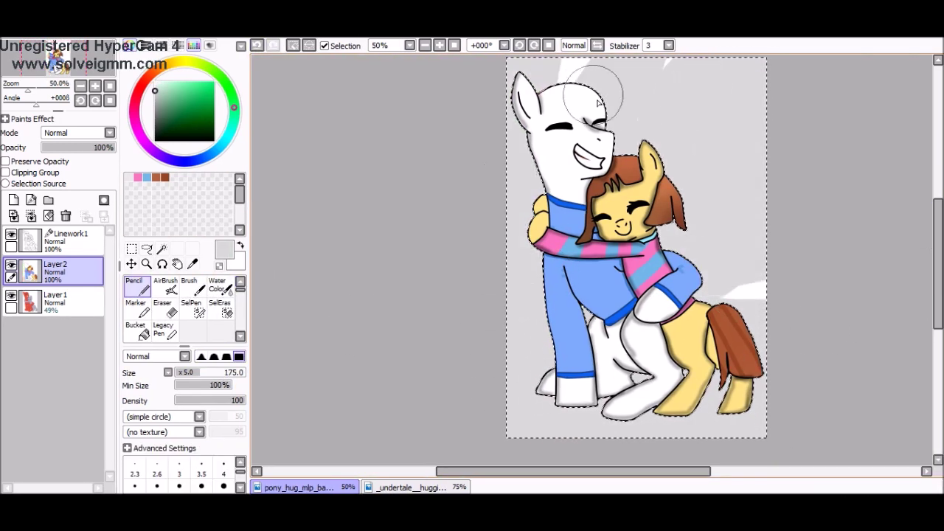
pyautogui.hotkey('ctrl', 'z')
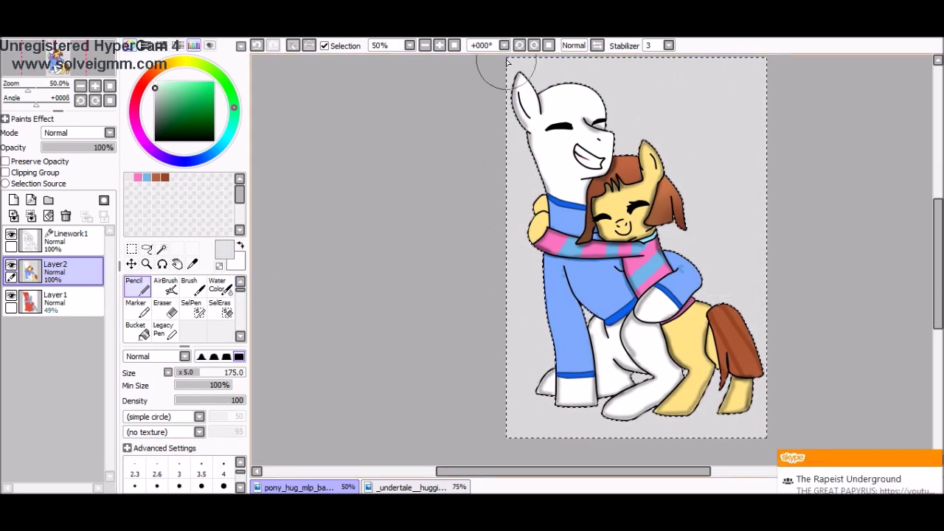
pyautogui.hotkey('ctrl', 'z')
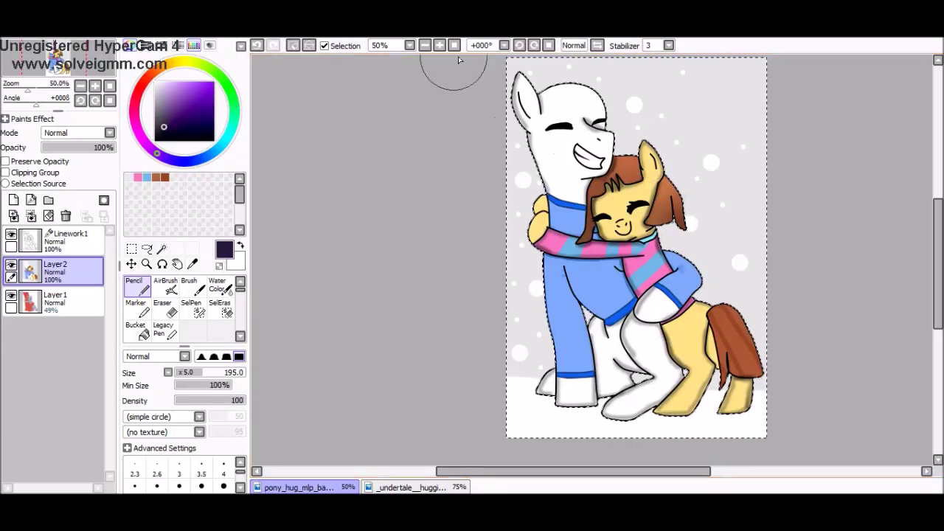
# - Paint a dark purple night sky behind the ponies on Layer2, above a white snow-covered ground
pyautogui.click(197, 375)
pyautogui.moveTo(257, 197); pyautogui.dragTo(737, 221)
pyautogui.moveTo(421, 333); pyautogui.dragTo(720, 269)
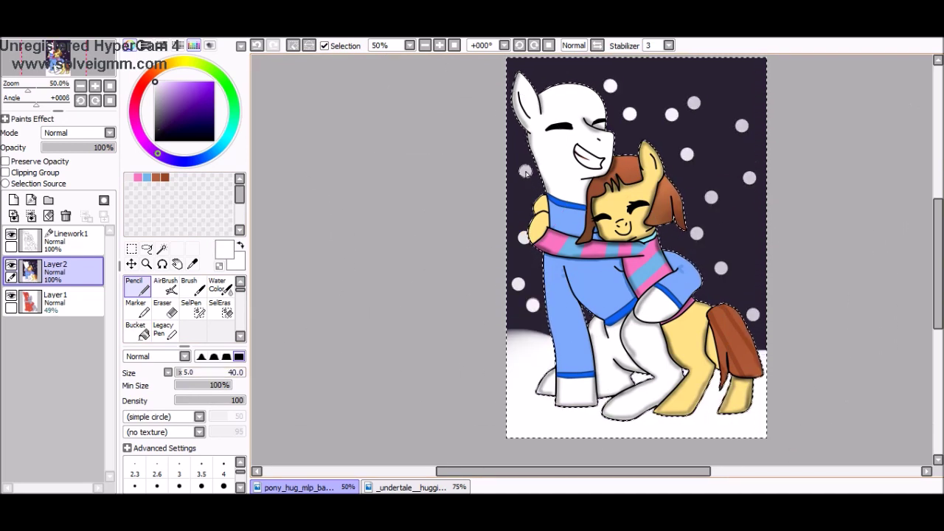
# - Dot white snowflakes across the night sky on Layer2, large ones at brush size 40 and small ones at size 14
pyautogui.click(640, 96)
pyautogui.click(652, 120)
pyautogui.press(']')
pyautogui.press(']')
pyautogui.press(']')
pyautogui.press(']')
pyautogui.press(']')
pyautogui.press(']')
pyautogui.press(']')
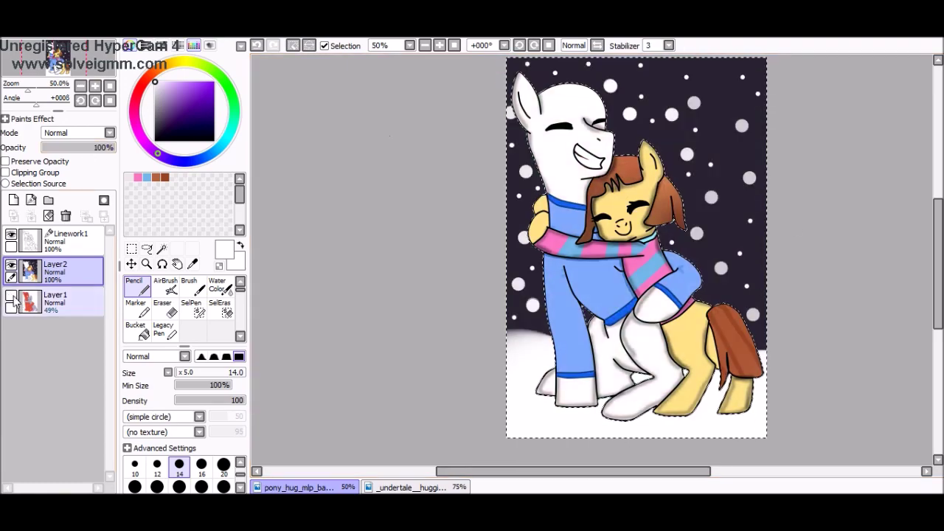
# - Apply the Watercolor B texture and the Fringe effect to Layer2 and inspect the result up close
pyautogui.moveTo(36, 103); pyautogui.dragTo(35, 104)
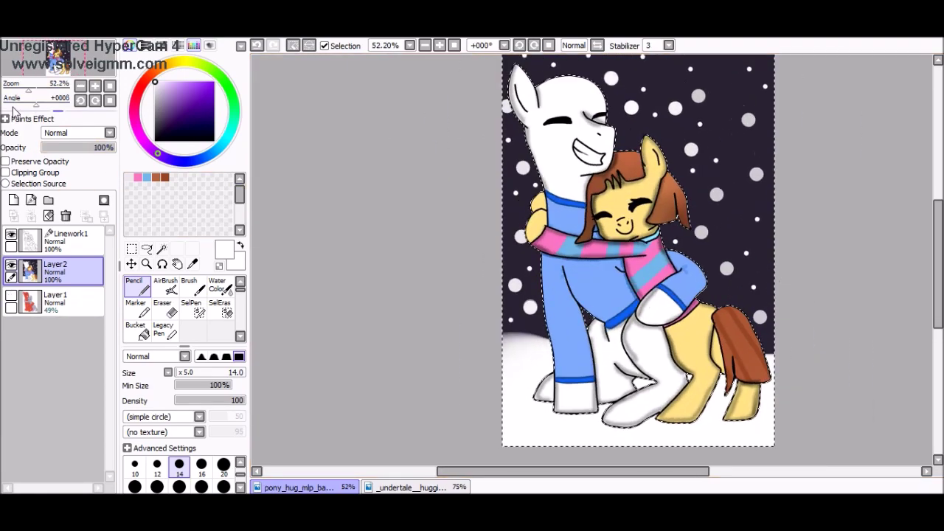
pyautogui.click(5, 118)
pyautogui.click(424, 45)
pyautogui.click(424, 45)
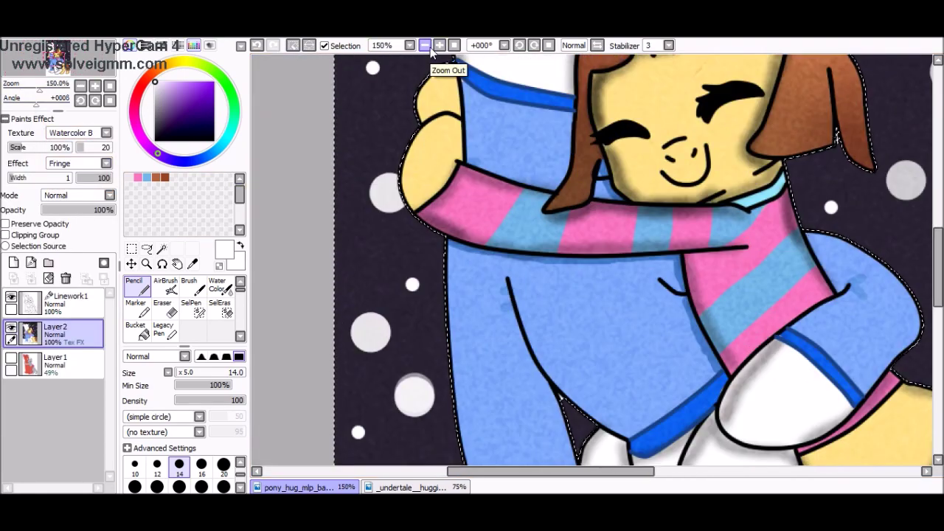
pyautogui.click(440, 45)
pyautogui.scroll(-3, 109, 196)
# - Try the Lumi & Shade blending mode on Layer2, then set its texture scale to 500% and its mode to Shade
pyautogui.click(110, 194)
pyautogui.scroll(-1, 115, 207)
pyautogui.click(85, 271)
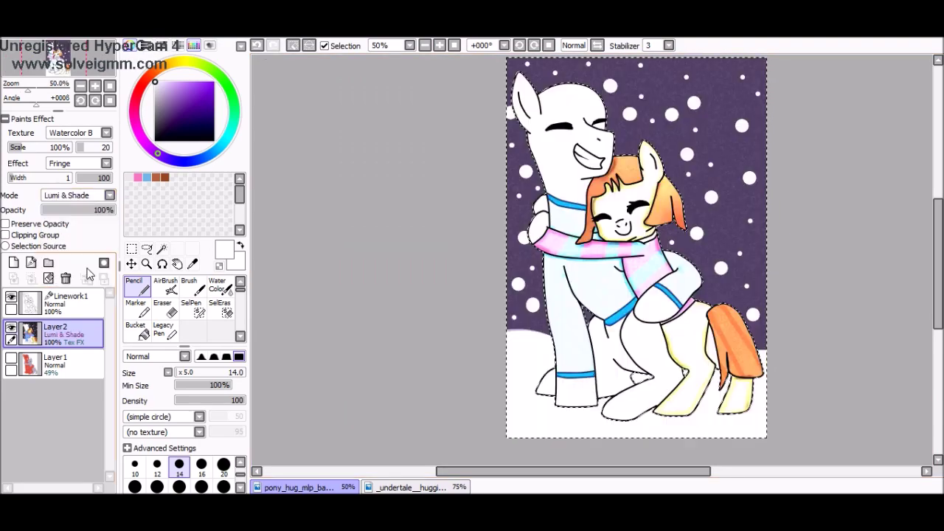
pyautogui.click(109, 195)
pyautogui.click(67, 205)
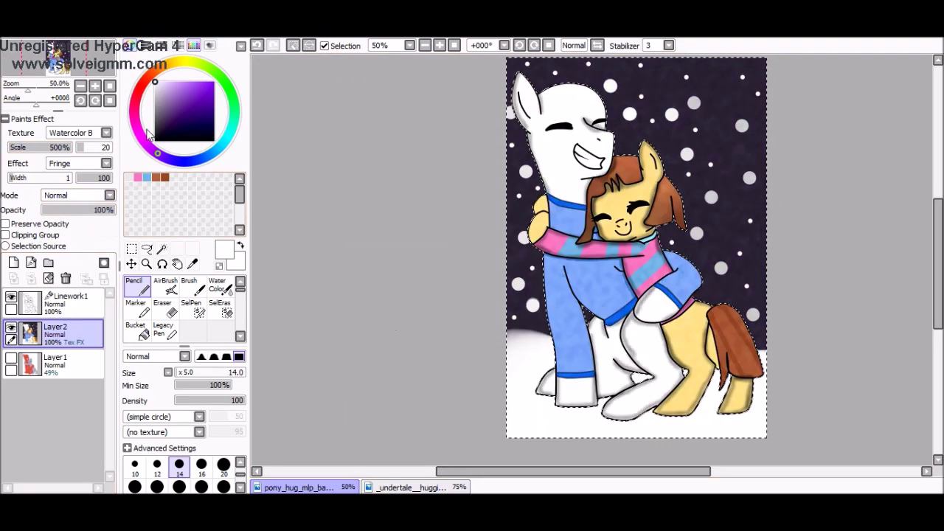
pyautogui.scroll(-6, 109, 195)
pyautogui.scroll(1, 109, 195)
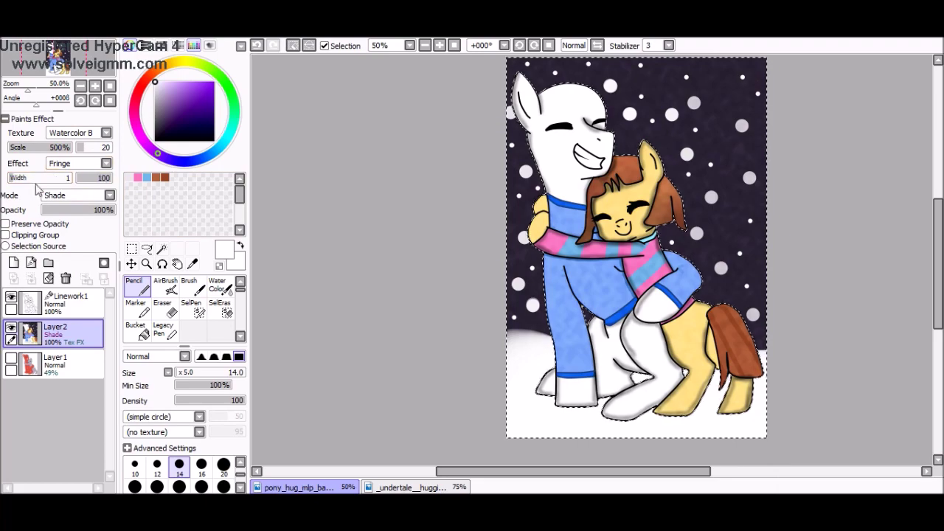
pyautogui.click(6, 118)
# - Set the stroke stabilizer to 4 and check the drawing in a horizontally mirrored view
pyautogui.click(210, 45)
pyautogui.click(210, 45)
pyautogui.click(668, 45)
pyautogui.click(653, 94)
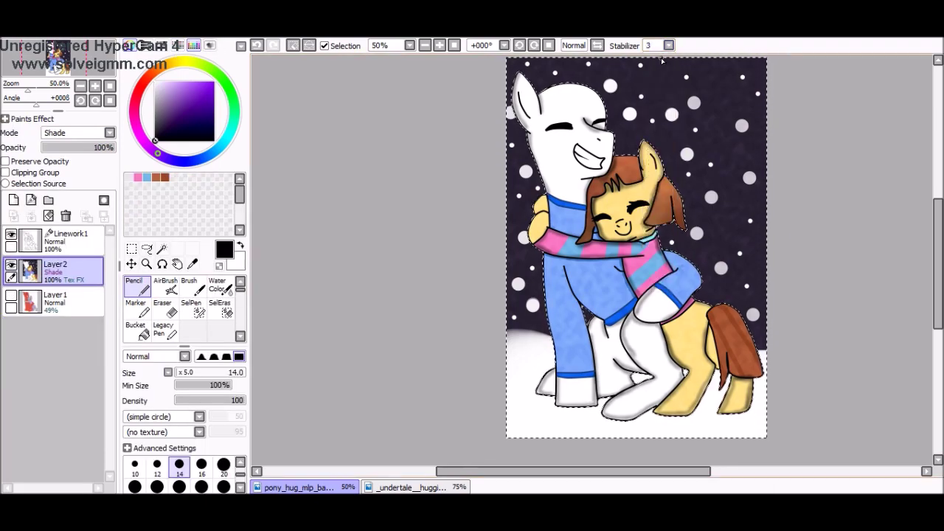
pyautogui.click(598, 45)
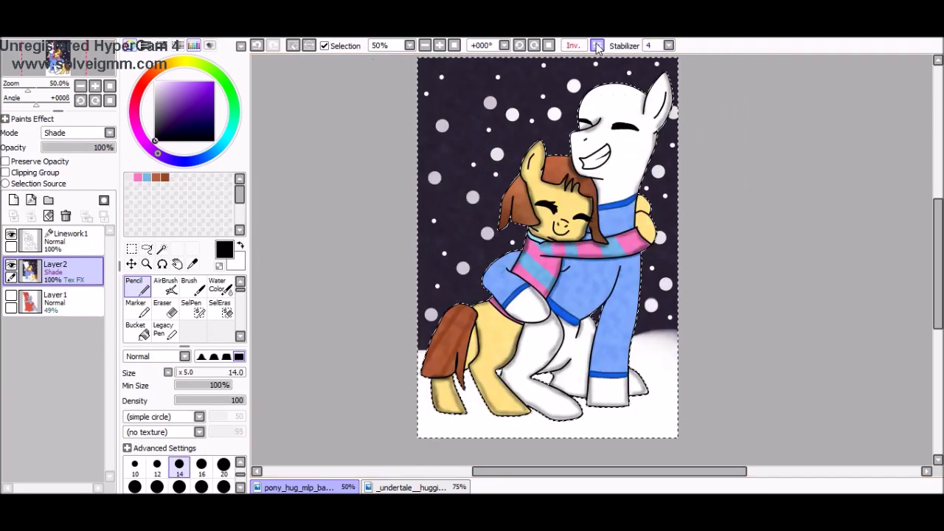
pyautogui.click(597, 45)
pyautogui.scroll(2, 663, 222)
pyautogui.moveTo(632, 240); pyautogui.dragTo(656, 227)
pyautogui.moveTo(651, 207)
pyautogui.mouseDown()
pyautogui.moveTo(667, 225)
pyautogui.moveTo(602, 245)
pyautogui.moveTo(634, 159)
pyautogui.moveTo(702, 138)
pyautogui.mouseUp()
pyautogui.hotkey('ctrl', 'z')
pyautogui.hotkey('ctrl', 'z')
# - Sign the artwork with small black initials in the upper-left corner of the night sky and clear the selection
pyautogui.scroll(5, 672, 226)
pyautogui.press('[')
pyautogui.press('[')
pyautogui.press('[')
pyautogui.press('[')
pyautogui.press('[')
pyautogui.press('[')
pyautogui.press('[')
pyautogui.press('[')
pyautogui.scroll(-7, 702, 137)
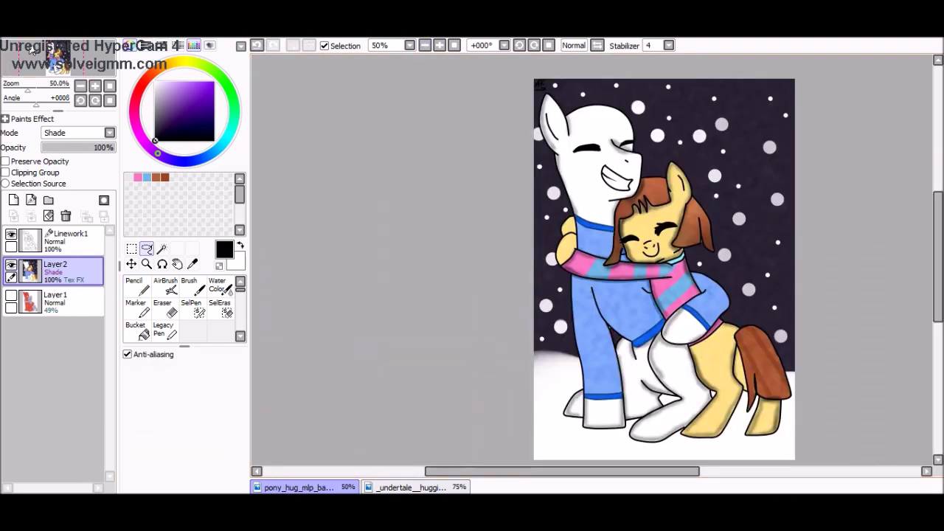
# - Save the finished drawing as a new file, then switch to Microsoft Paint and open that picture
pyautogui.hotkey('ctrl', 'shift', 's')
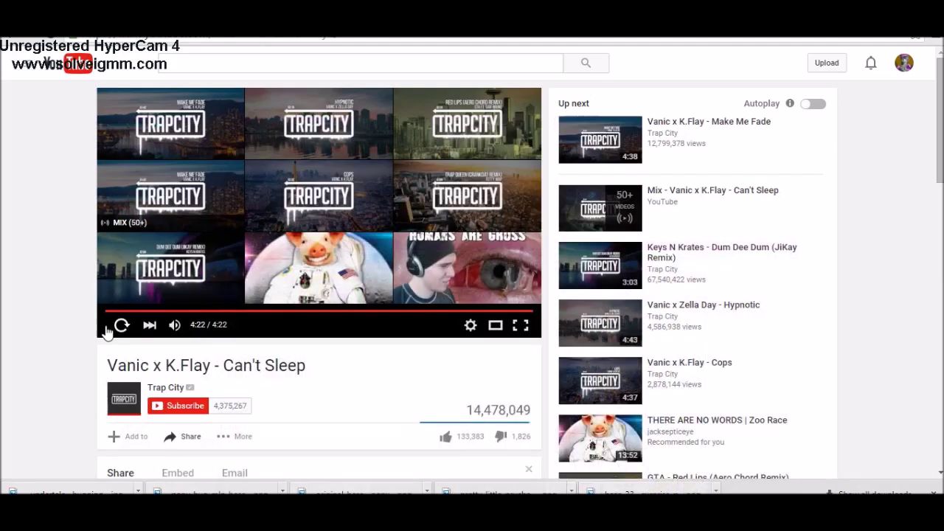
pyautogui.press('super')
pyautogui.write('paint')
pyautogui.click(144, 151)
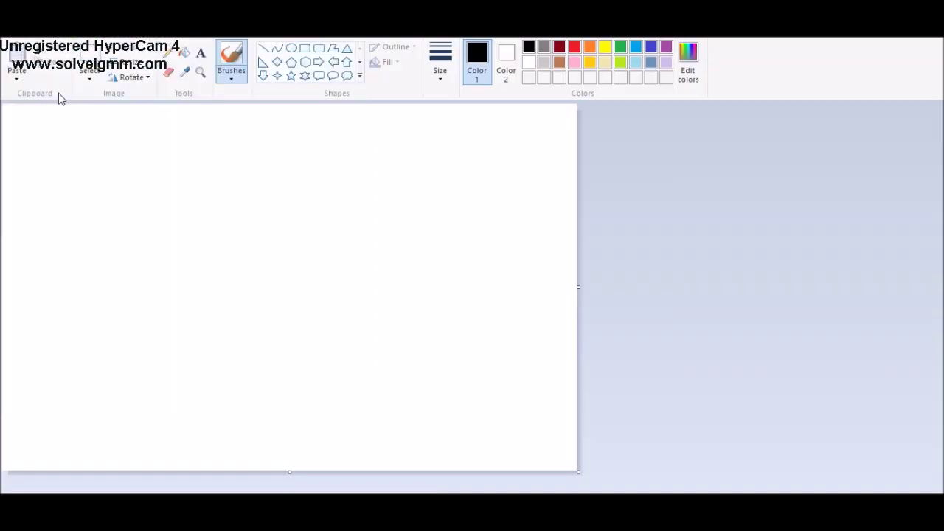
pyautogui.hotkey('ctrl', 'o')
pyautogui.scroll(-5, 735, 299)
pyautogui.doubleClick(410, 253)
# - Add the indigo text "Hey, Kiddo.." in Bradley Hand ITC, size 28, with a transparent background, just above the taller pony's head
pyautogui.moveTo(396, 235); pyautogui.dragTo(358, 237)
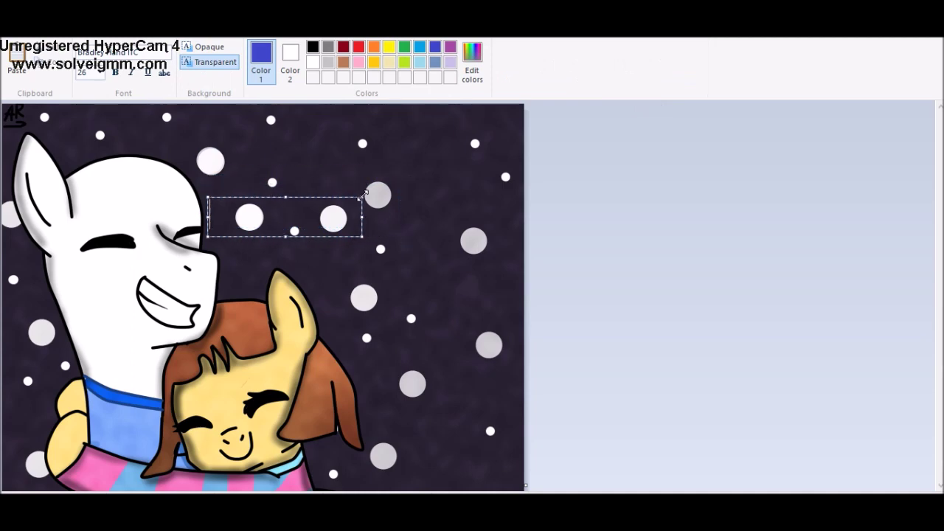
pyautogui.click(121, 52)
pyautogui.click(156, 330)
pyautogui.write('~ like kiddo')
pyautogui.click(122, 52)
pyautogui.click(110, 344)
pyautogui.write('Hey, Kiddo...')
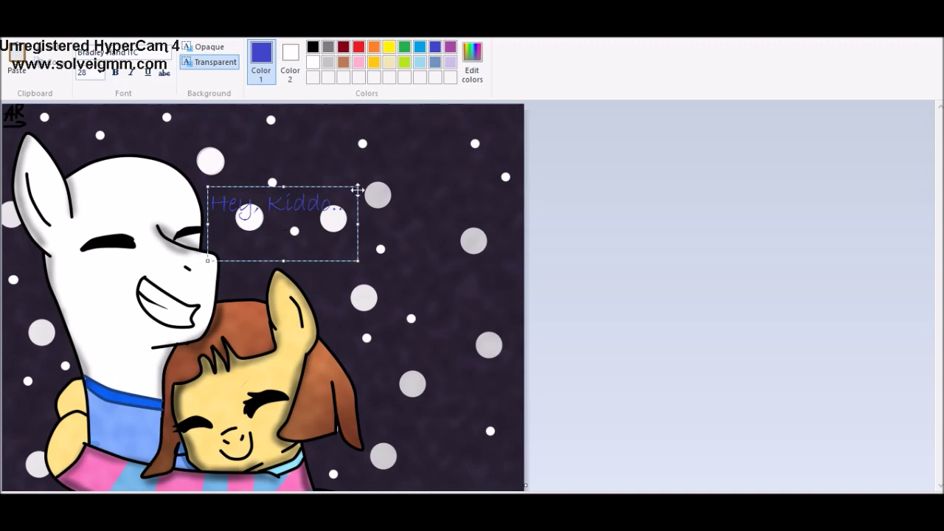
pyautogui.moveTo(357, 191); pyautogui.dragTo(196, 129)
pyautogui.click(177, 171)
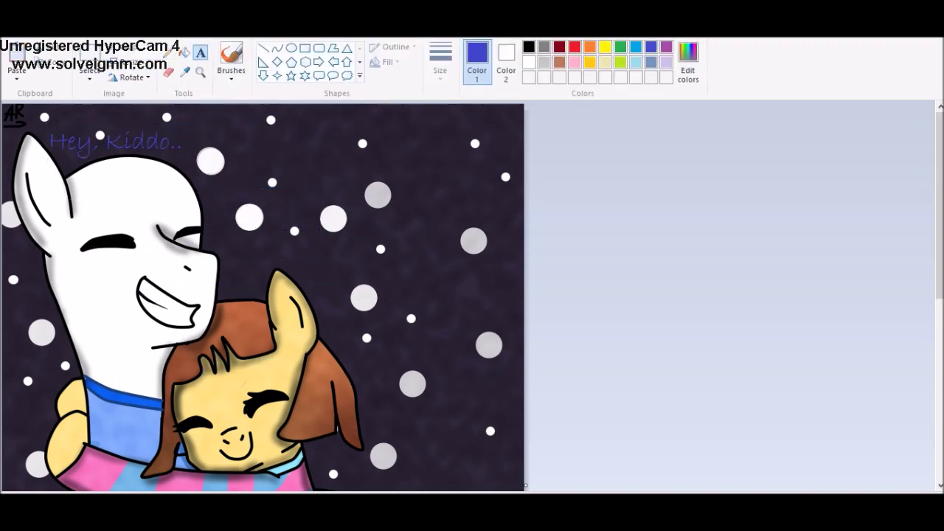